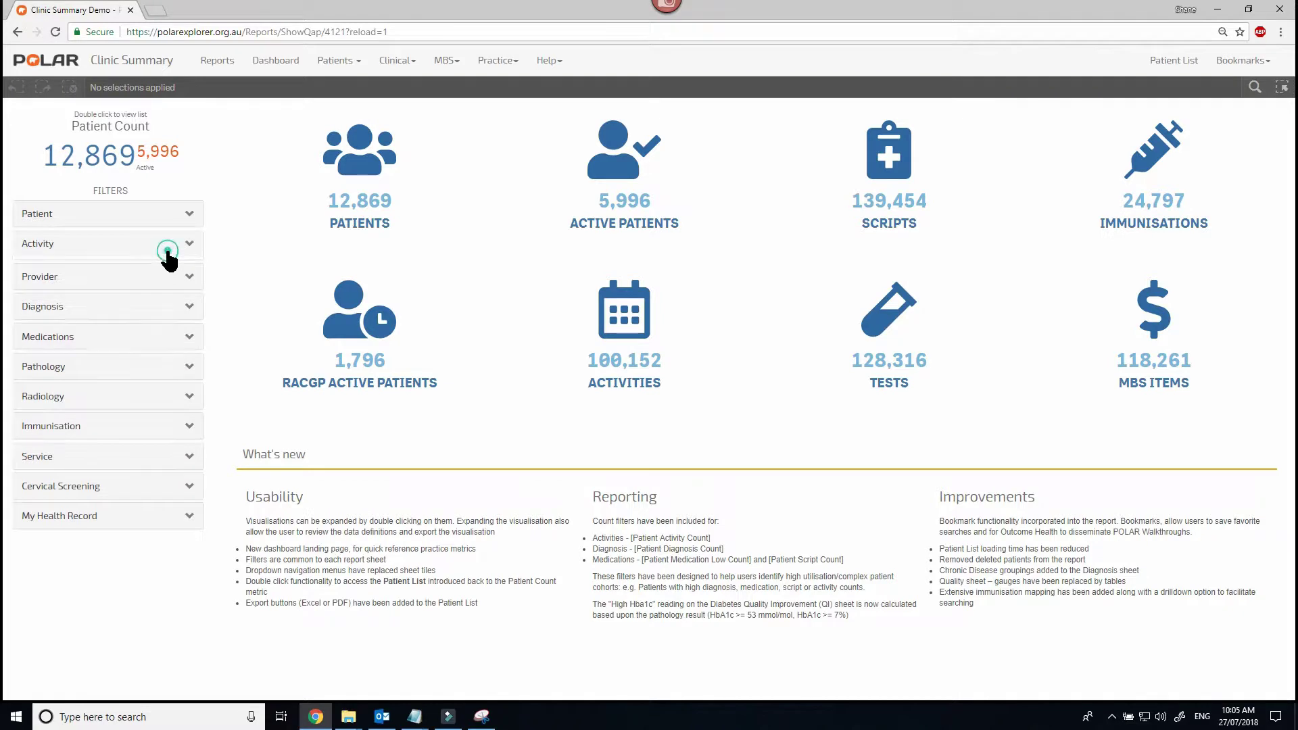
Filter the patients to Patient Status Active and RACGP Active set to Active.
left_click(169, 252)
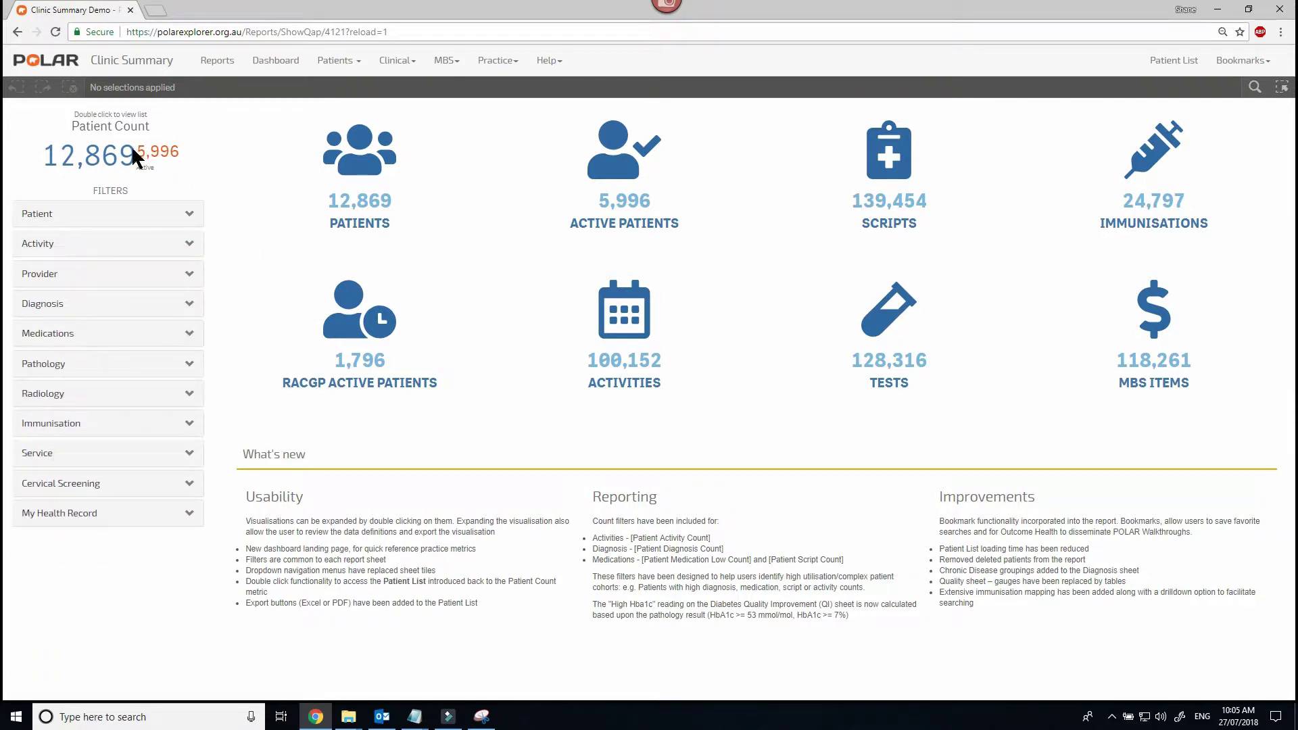
left_click(116, 215)
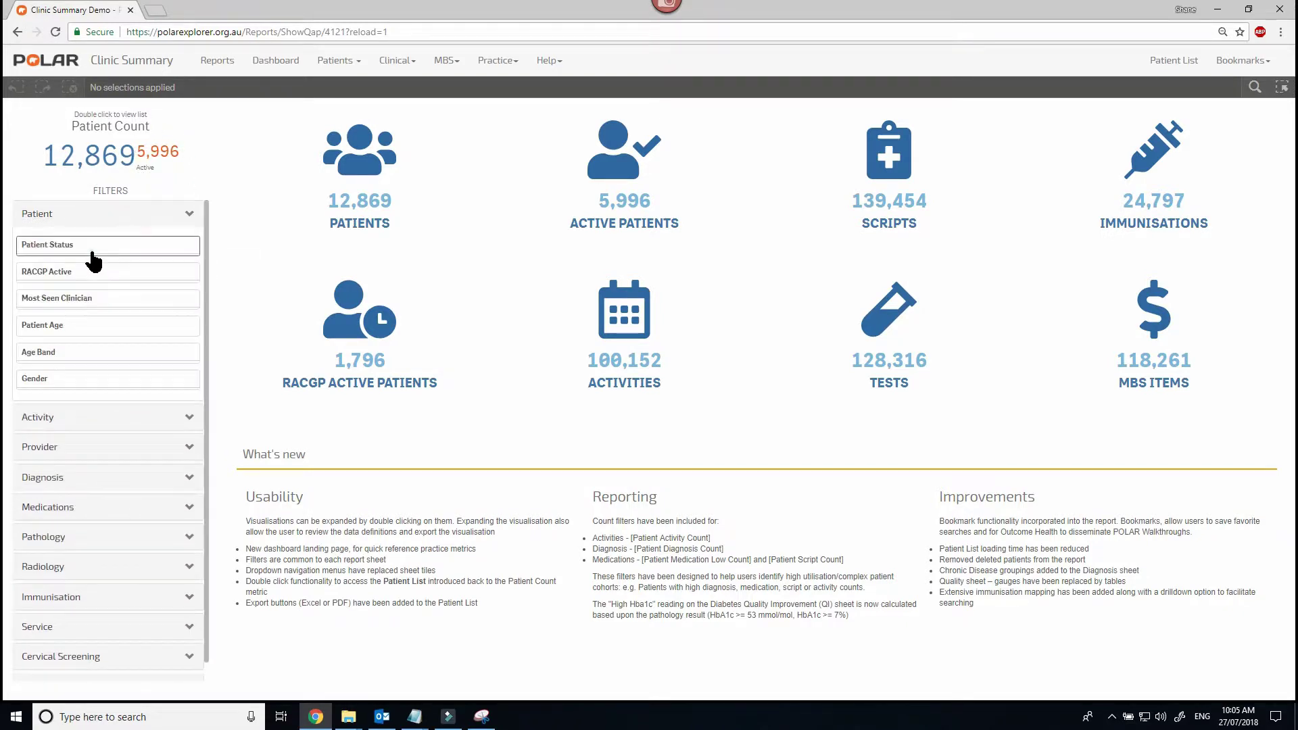
left_click(88, 245)
left_click(77, 323)
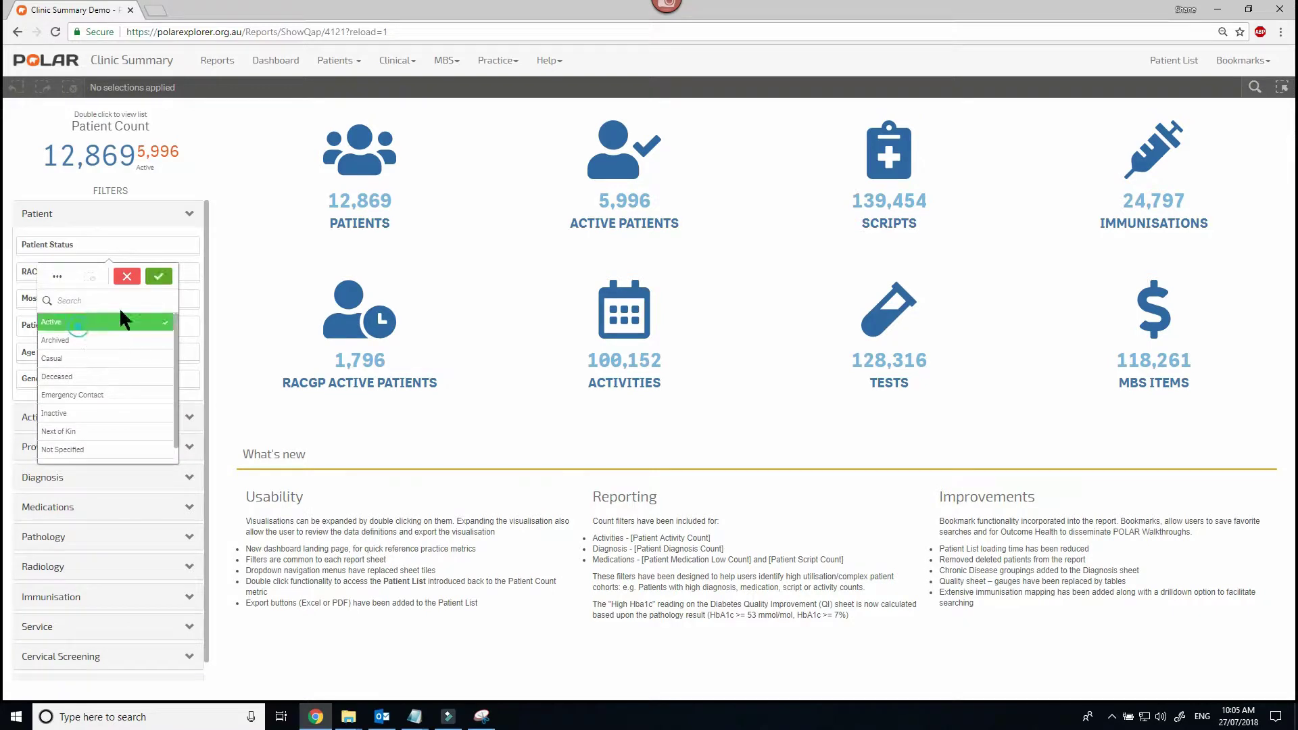
left_click(158, 276)
left_click(93, 271)
left_click(83, 113)
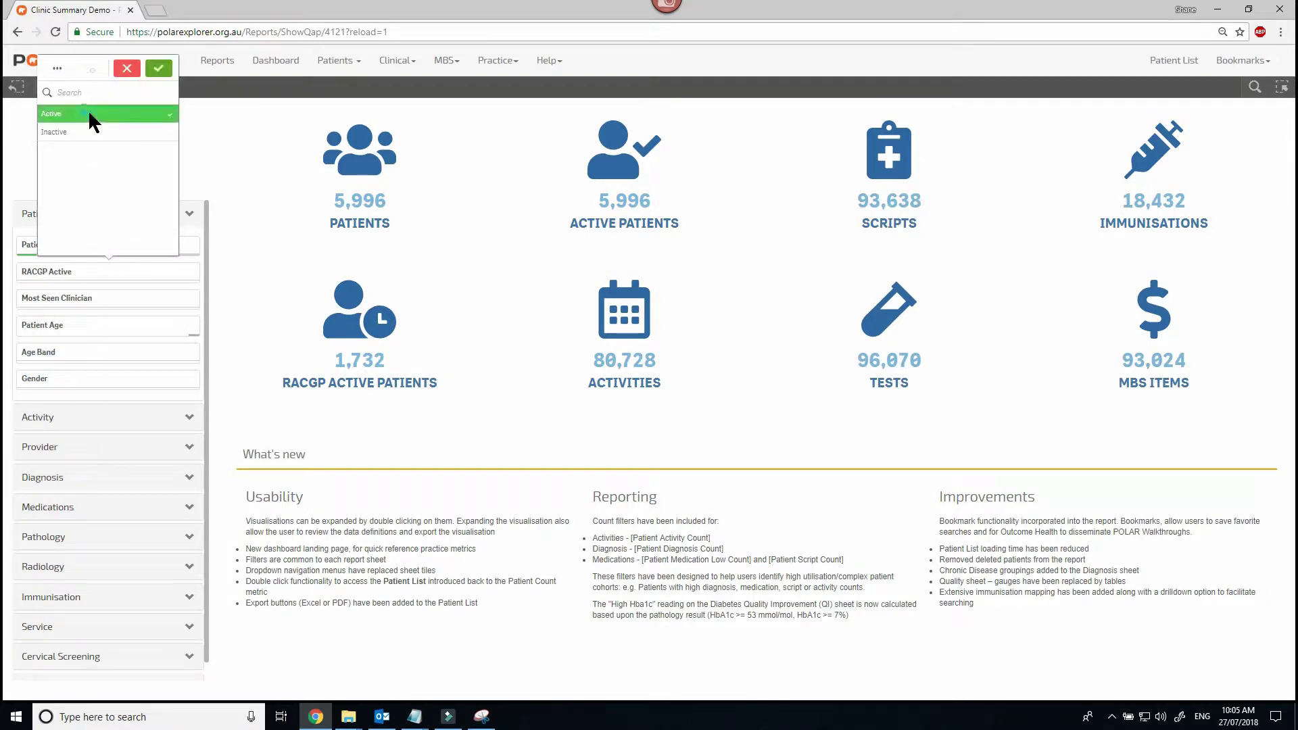
left_click(159, 68)
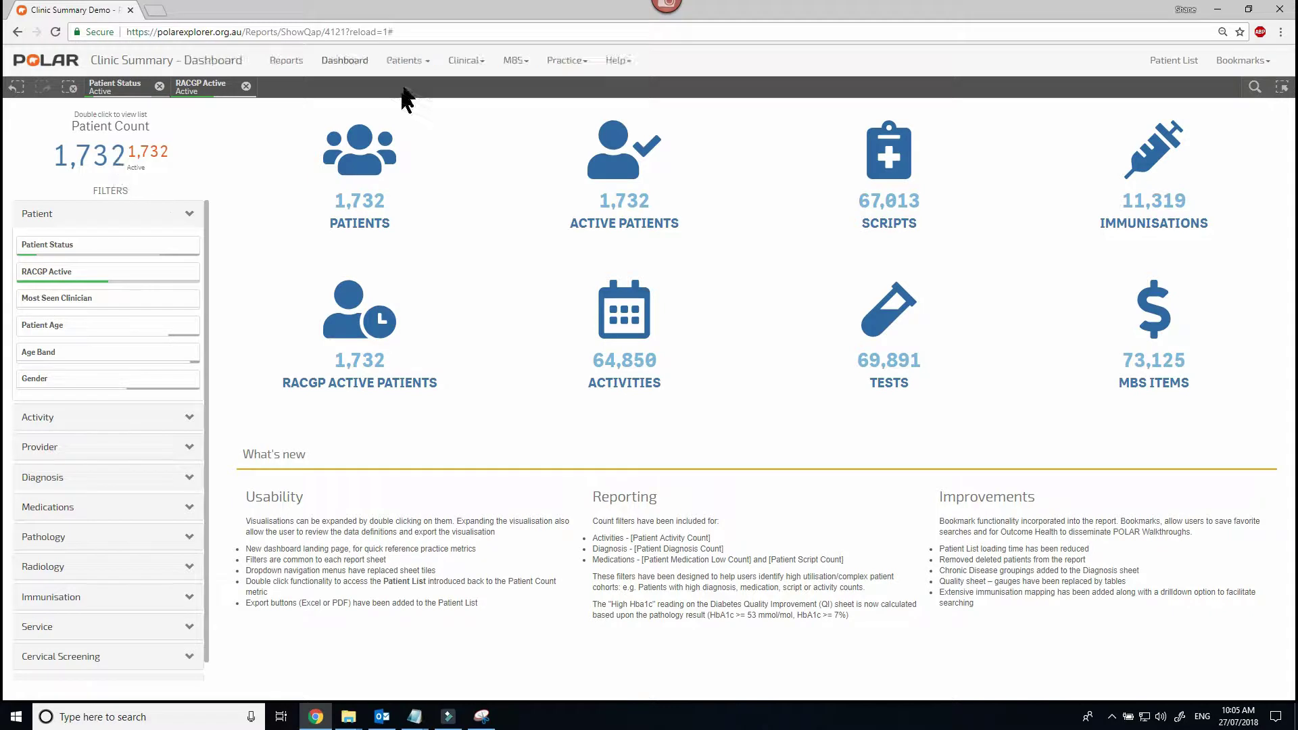
Review the report sheets available for patients, clinical, MBS and practice data, and open the Patients sheet.
left_click(409, 61)
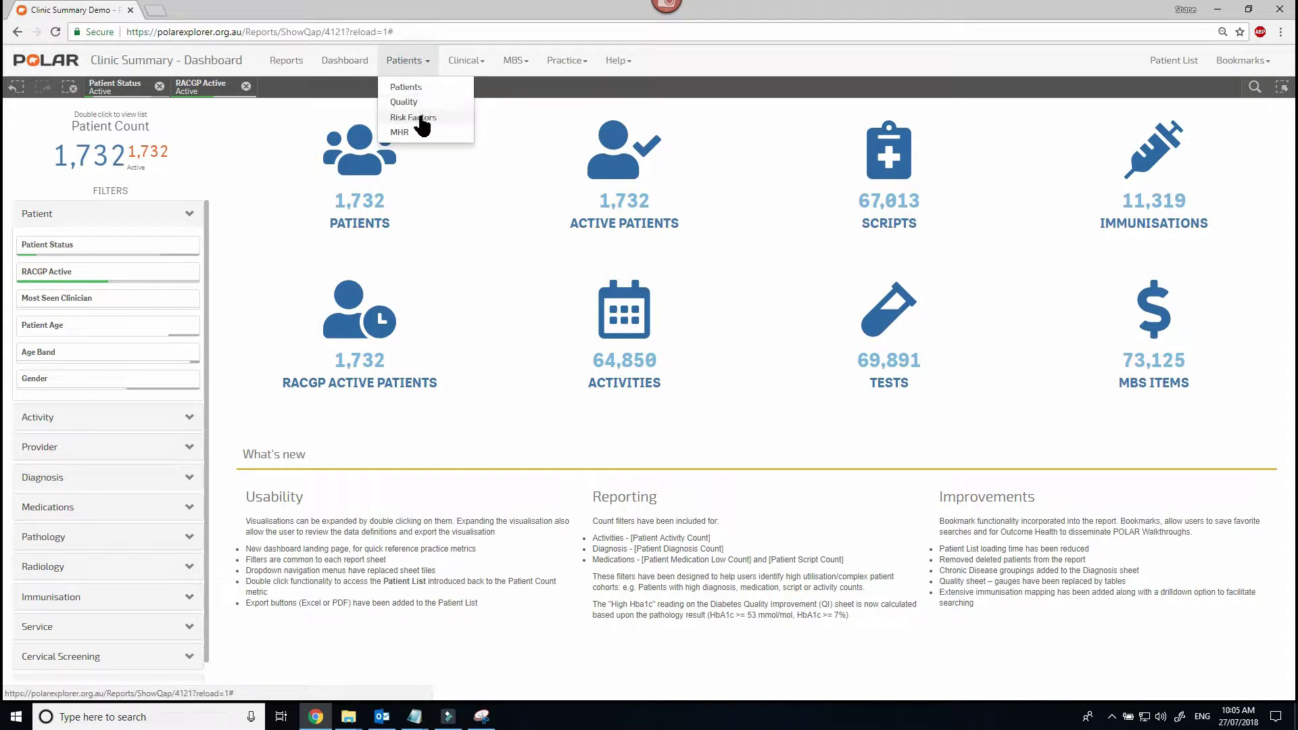
left_click(468, 60)
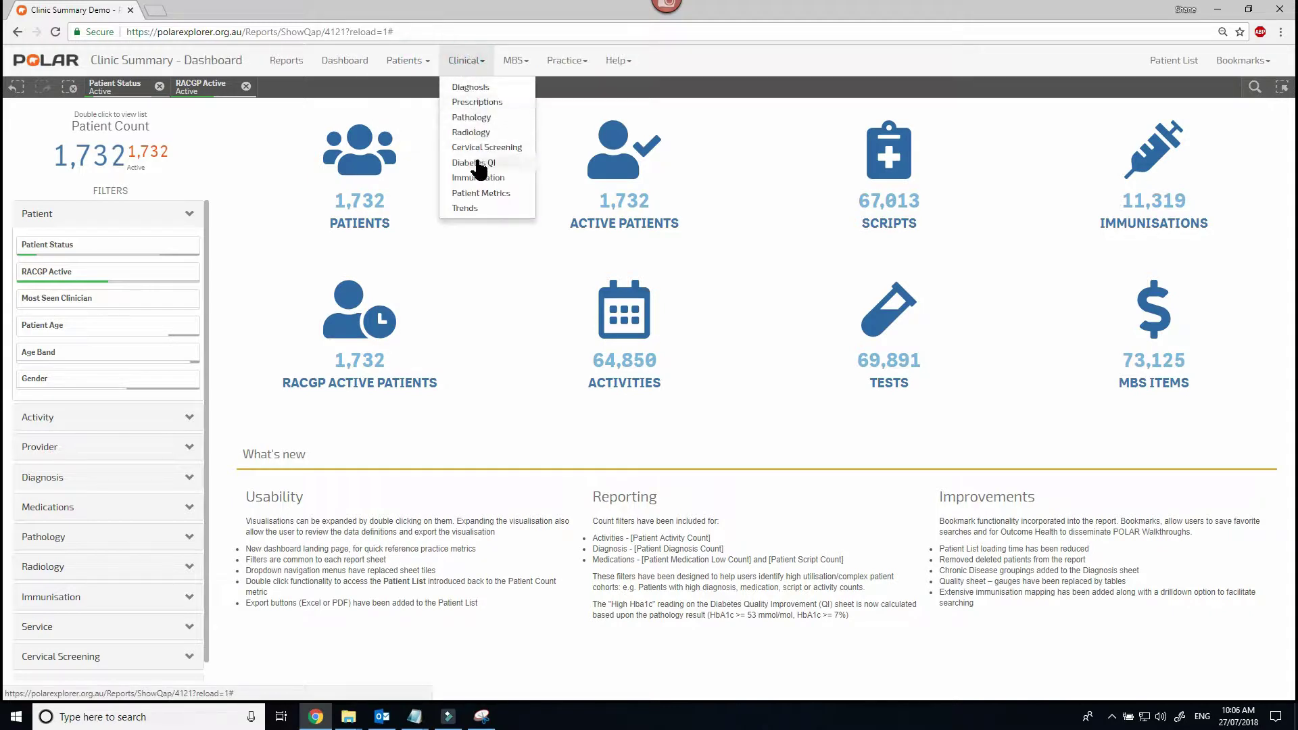
left_click(517, 60)
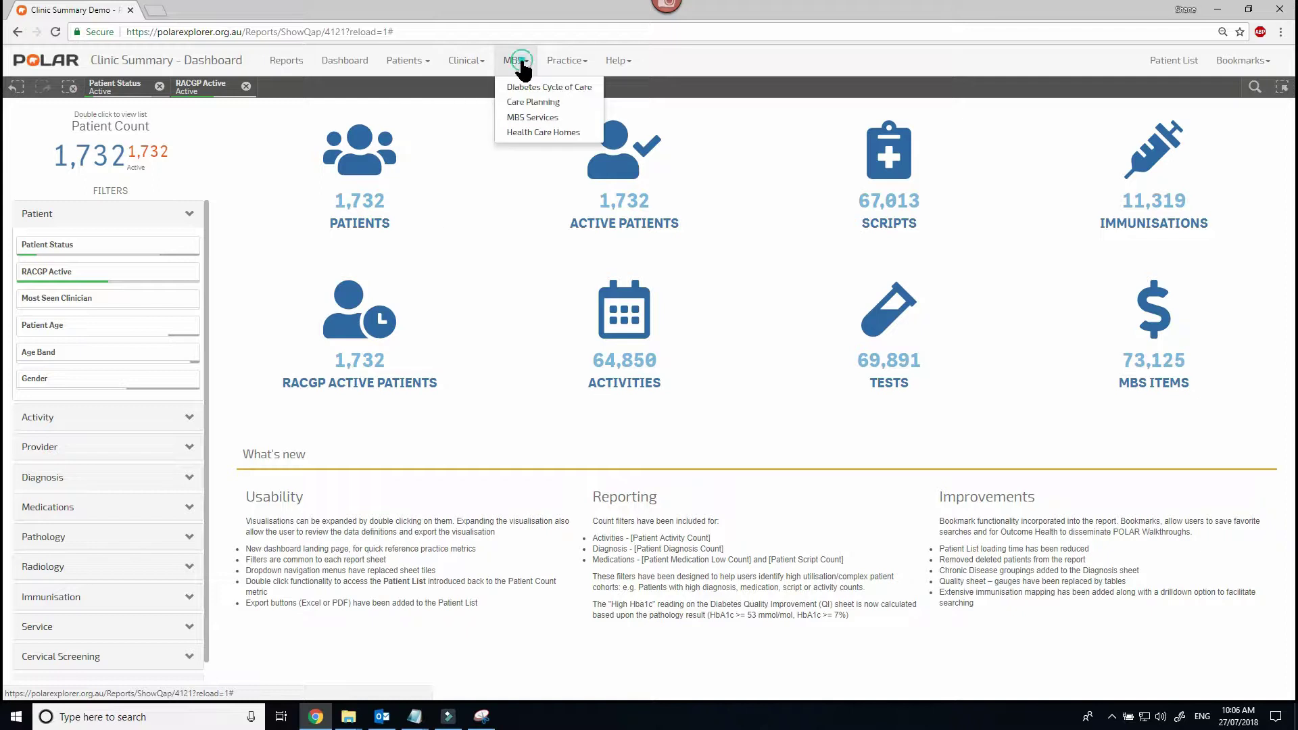
left_click(565, 61)
left_click(346, 62)
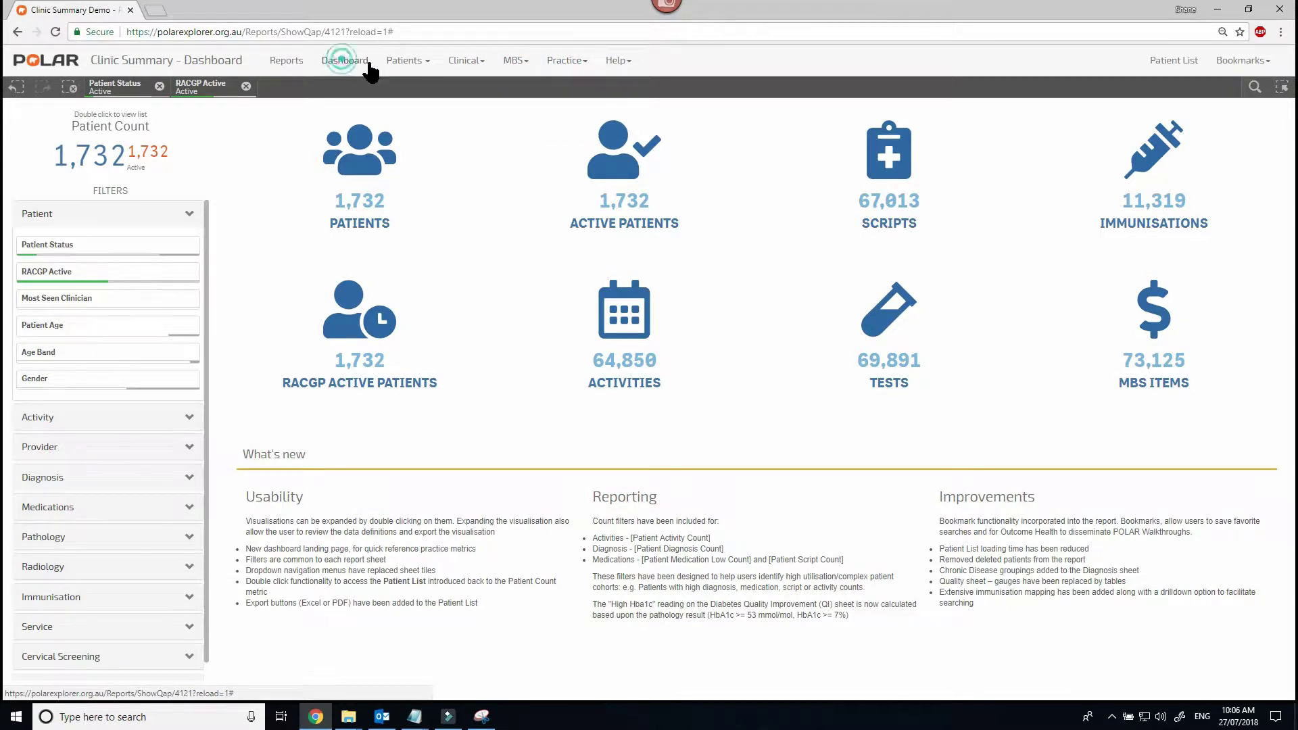
left_click(406, 62)
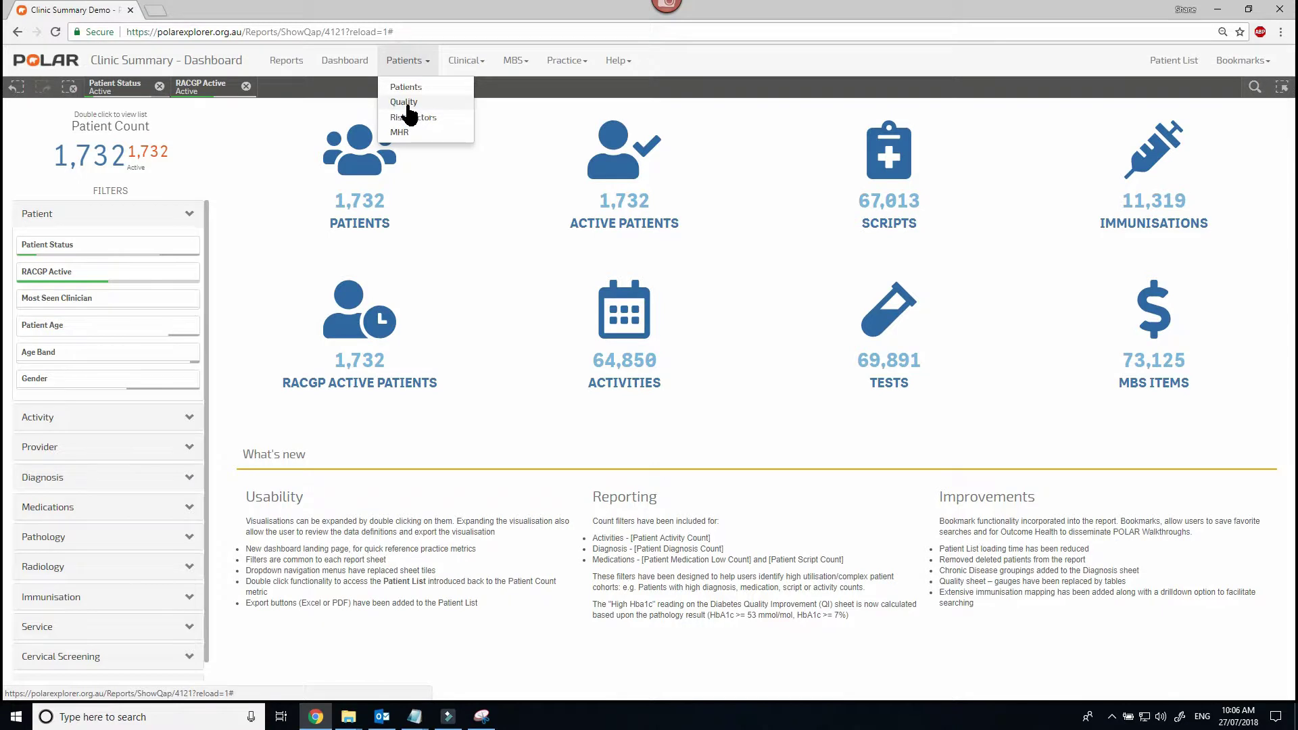
left_click(405, 103)
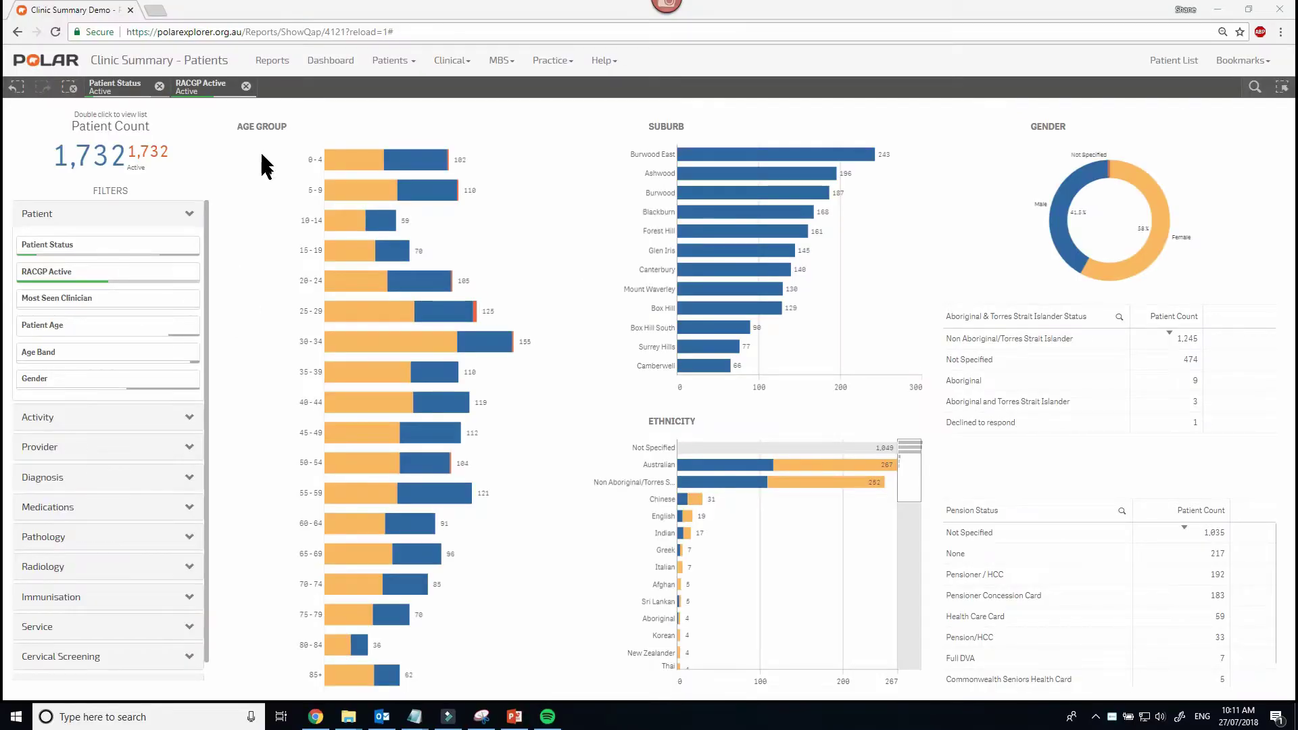
Filter the Age Group chart to the 10-14 band and narrow it to Male patients.
left_click(344, 219)
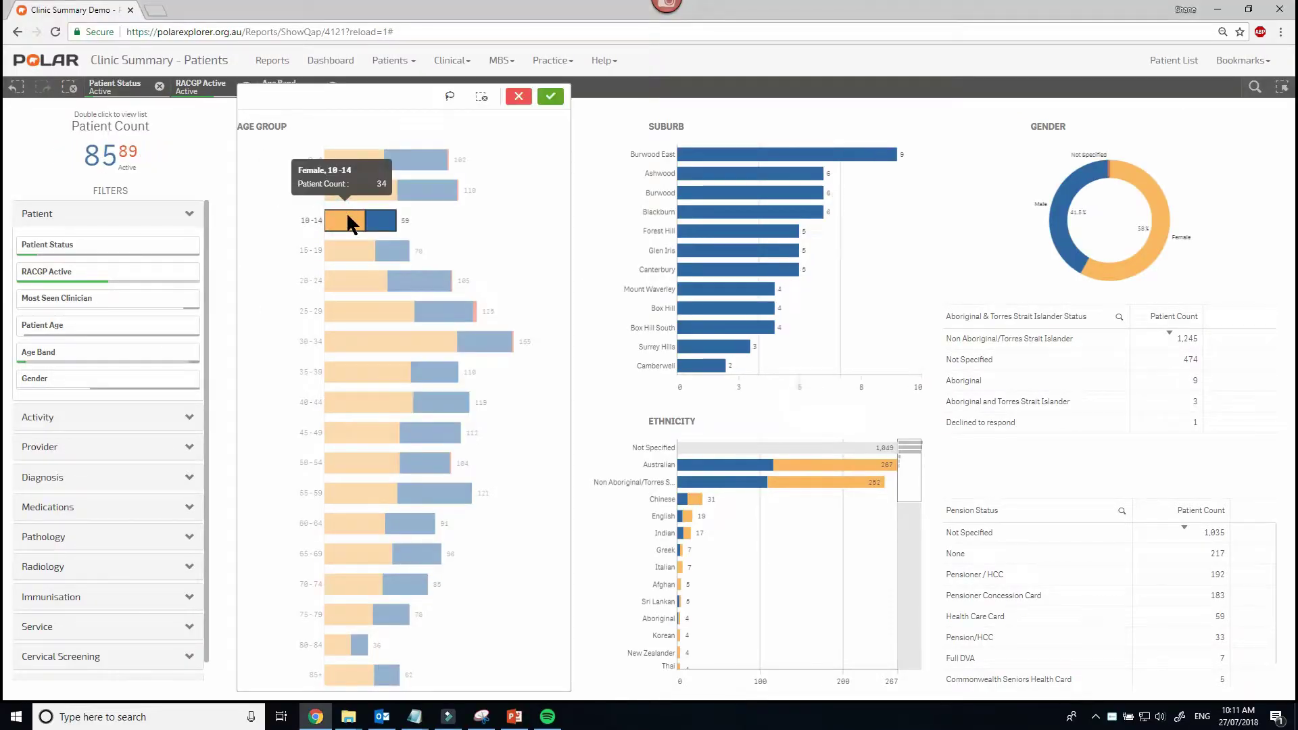
left_click(551, 98)
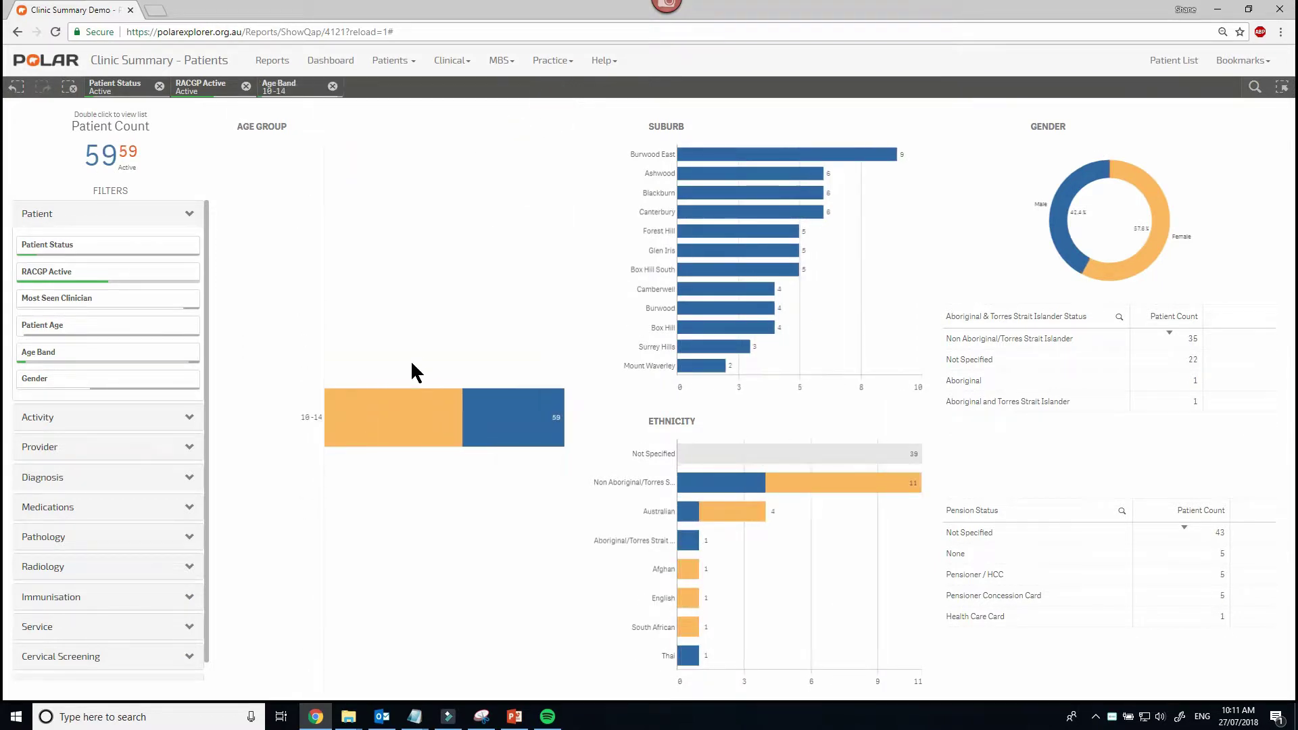
left_click(507, 420)
left_click(560, 96)
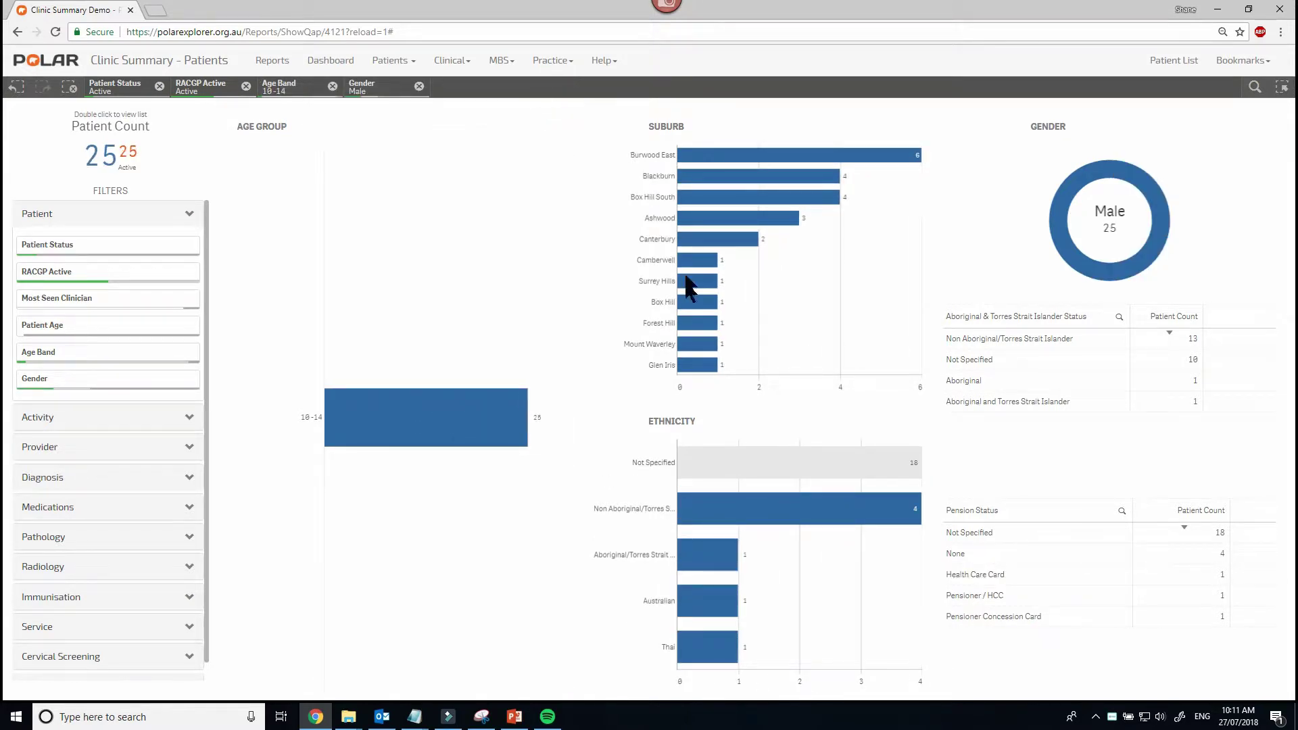
Replace the Gender and Age Band filters with an Age Group chart selection covering 15-19 through 85+.
left_click(419, 87)
left_click(332, 87)
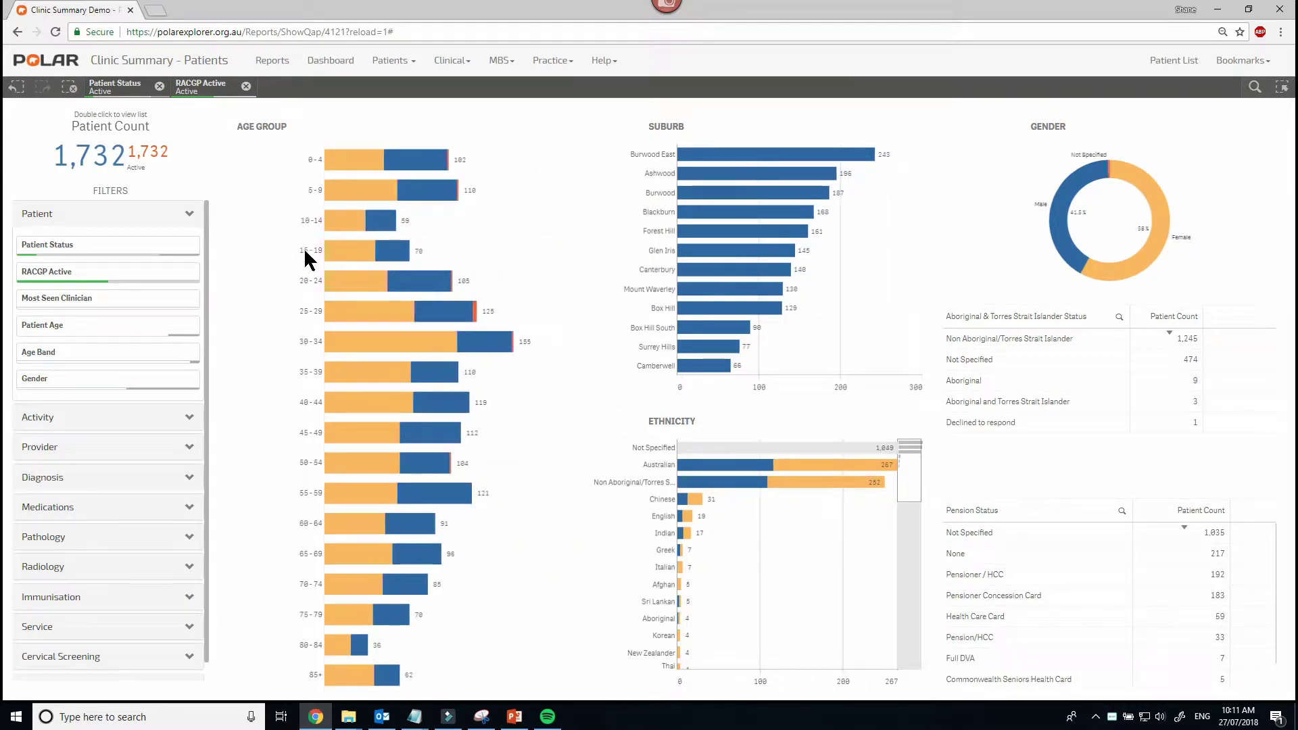
left_click_drag(307, 259, 306, 679)
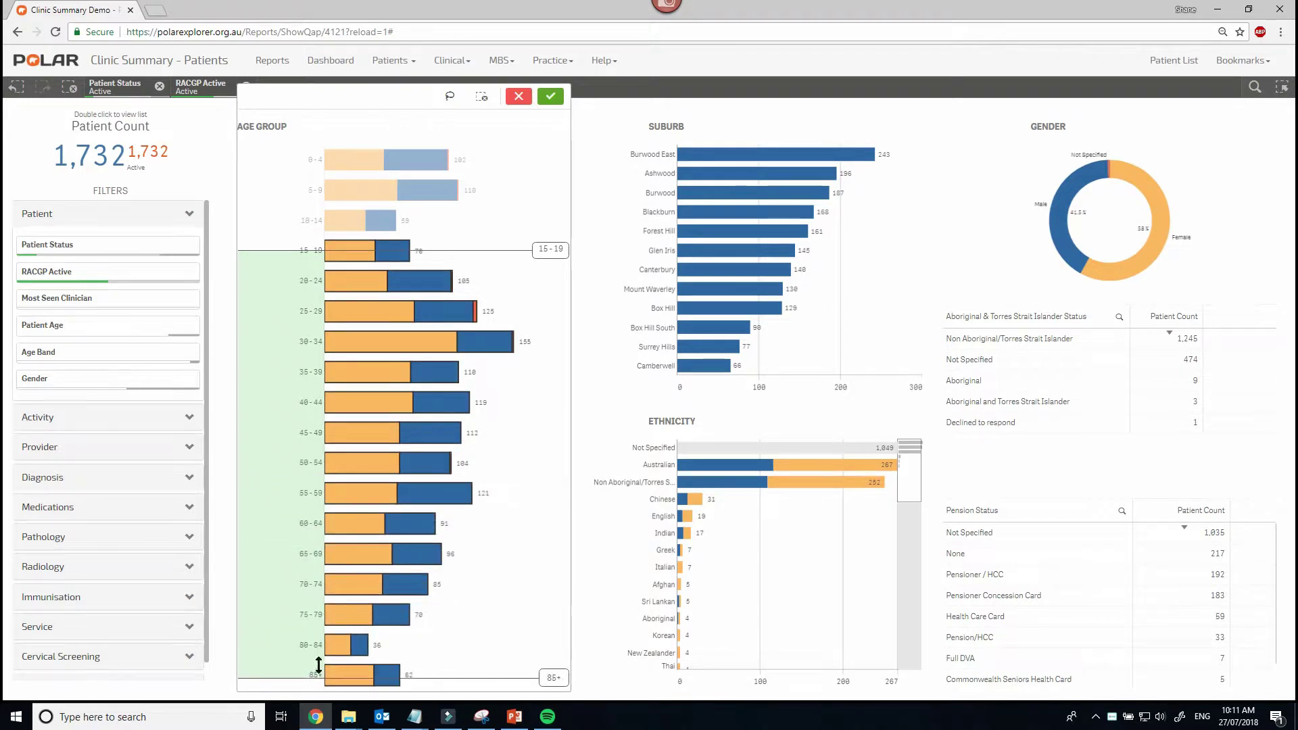
left_click(561, 94)
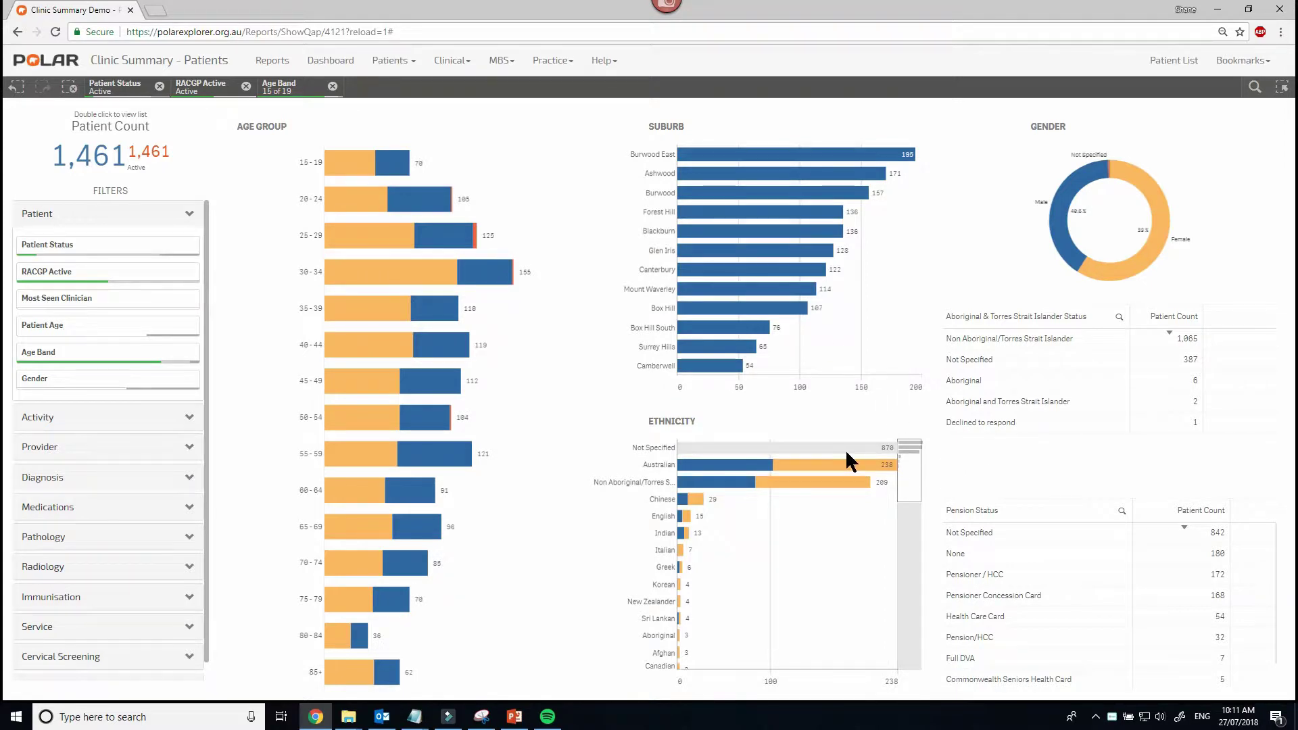
Filter to patients whose Pension Status and Aboriginal & Torres Strait Islander Status are both Not Specified.
left_click(966, 533)
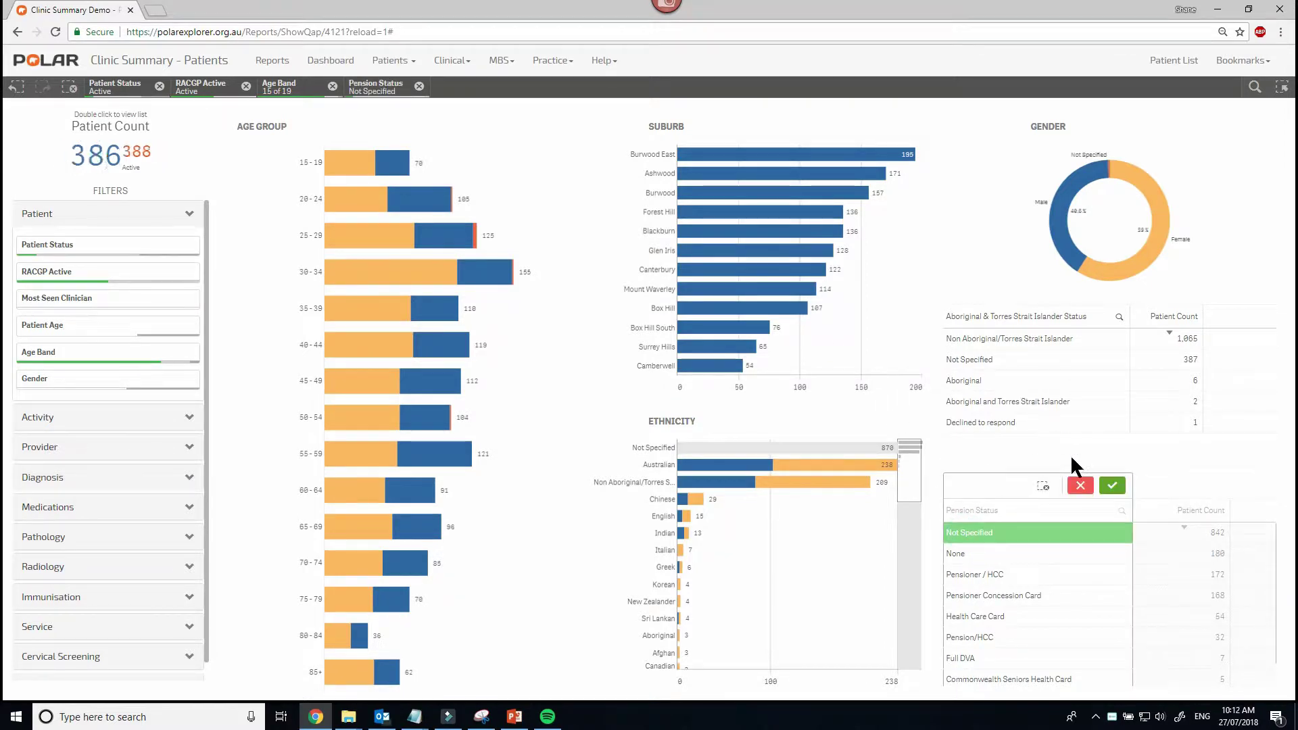
left_click(1112, 485)
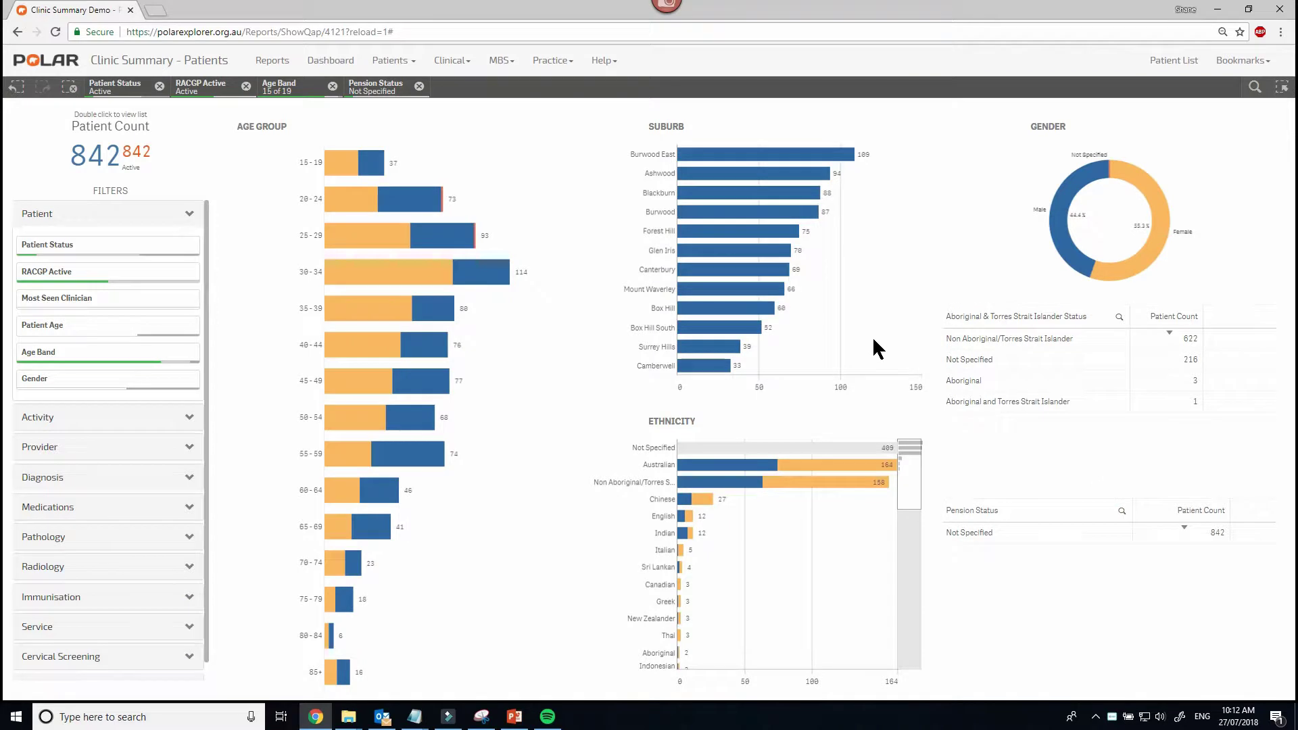
left_click(1118, 316)
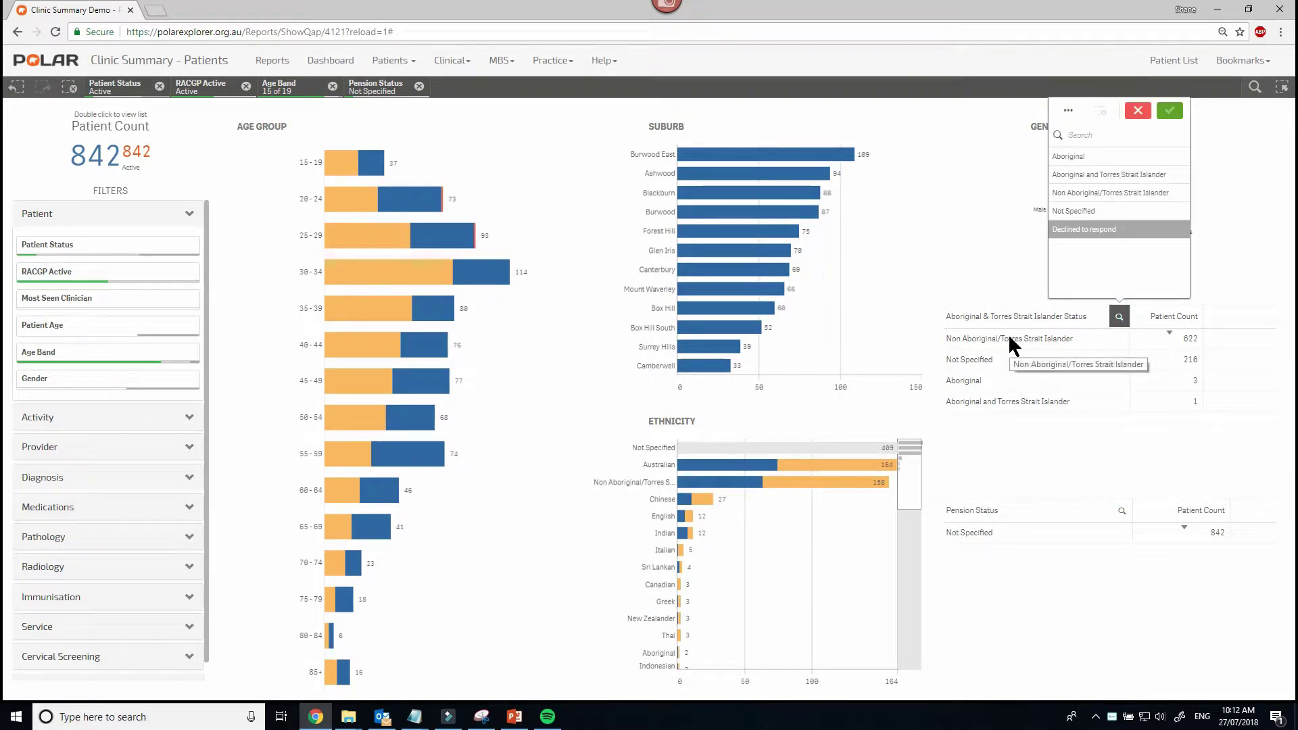
left_click(1102, 137)
type("no")
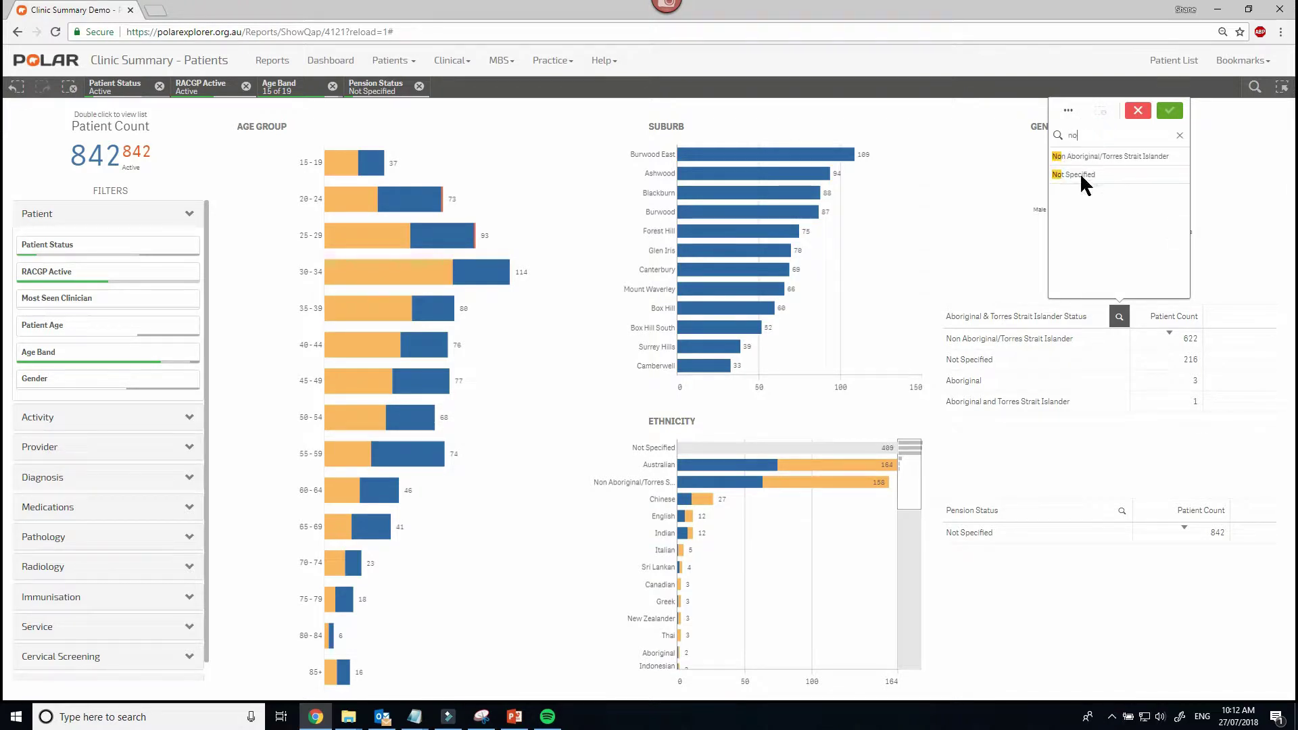
left_click(1081, 174)
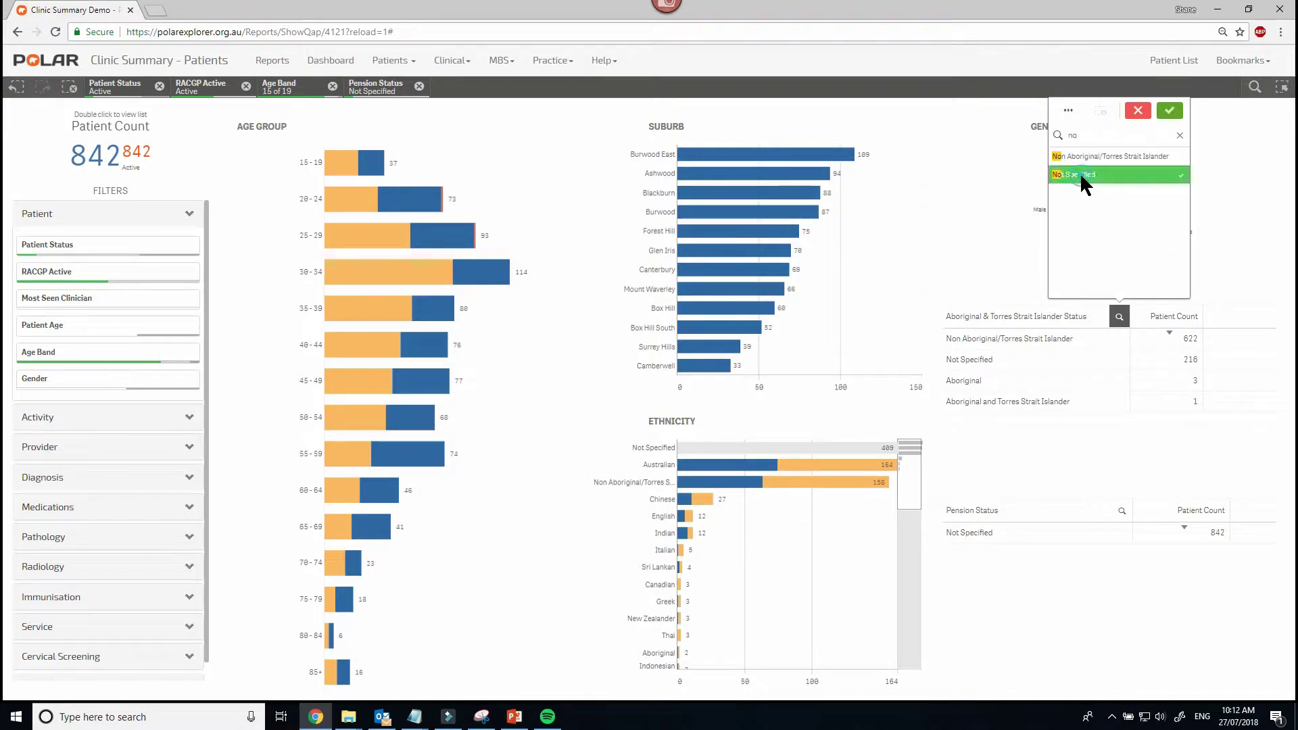
left_click(1035, 298)
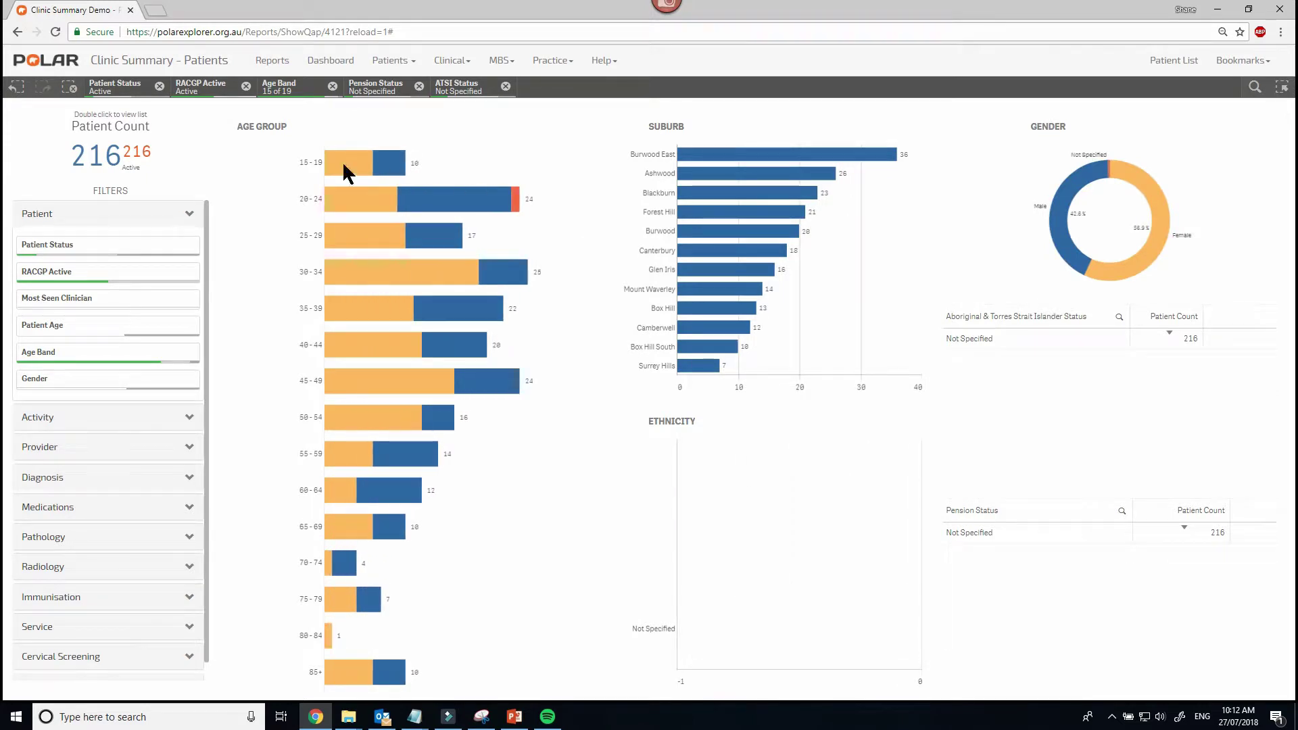
Remove the ATSI Status, Pension Status and Age Band filters.
left_click(506, 86)
left_click(419, 86)
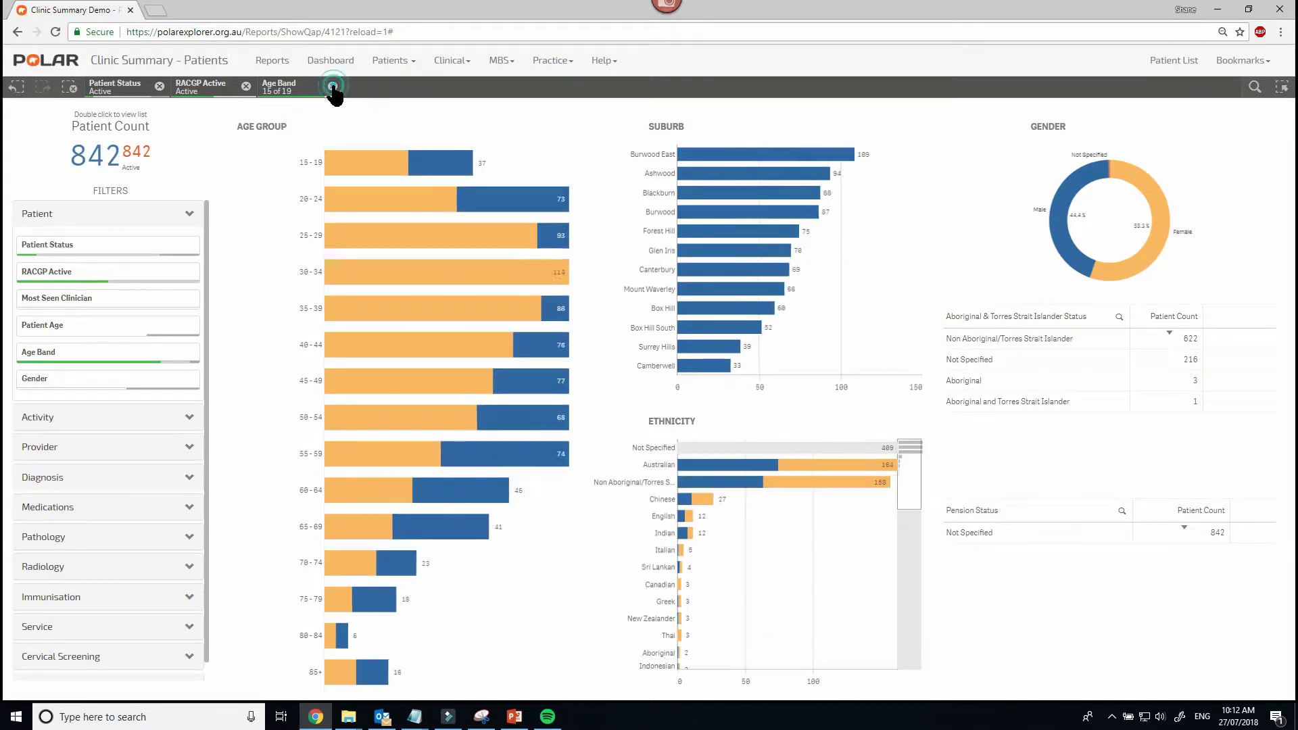
left_click(333, 86)
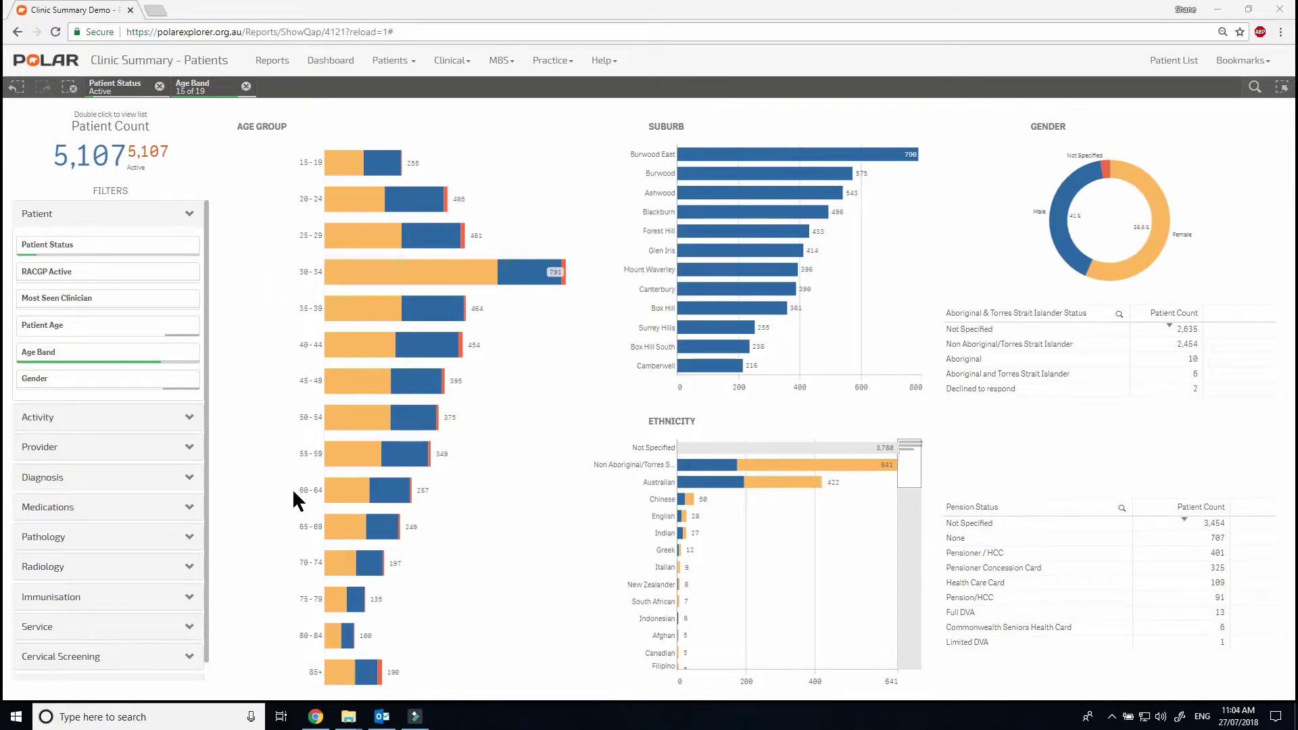
Deselect the 15-19 through 65-69 bands in the Age Band filter, keeping 70-74 through 85+, and apply it.
left_click(196, 87)
scroll(194, 217, "down", 4)
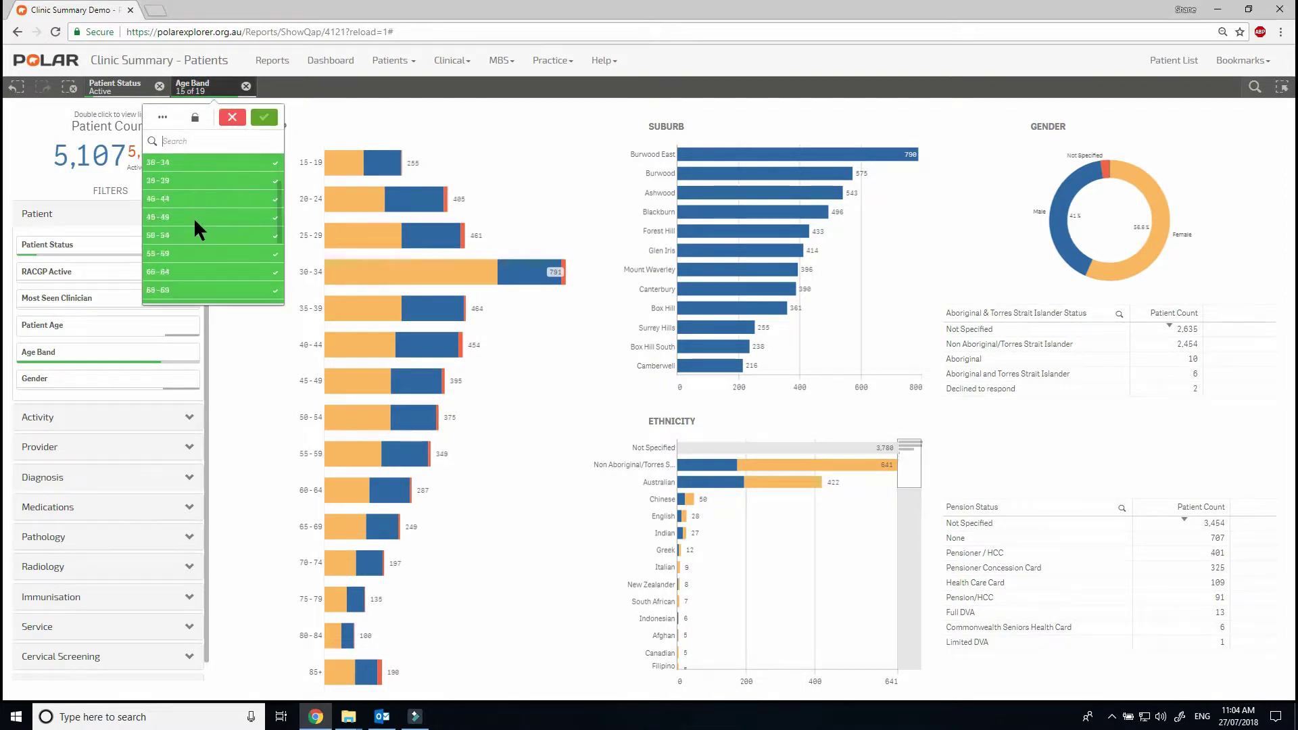
scroll(180, 210, "up", 4)
left_click(172, 162)
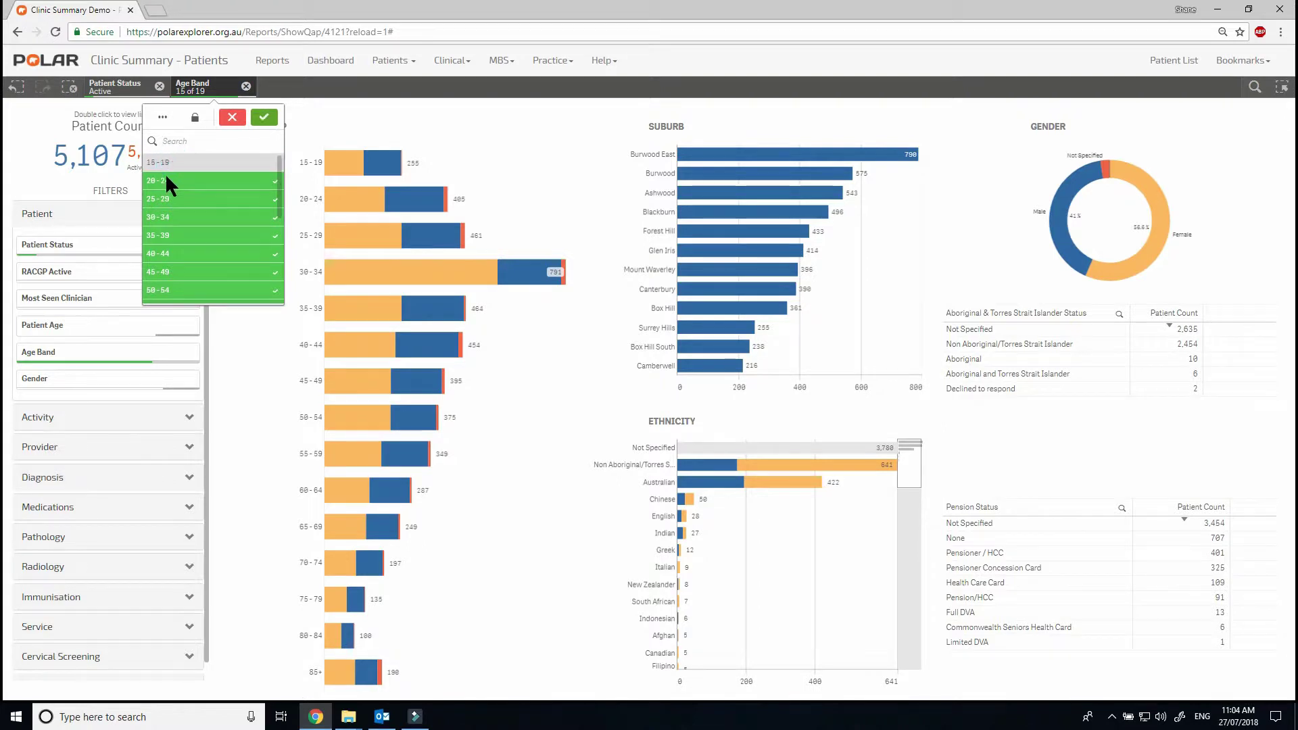
left_click(166, 180)
left_click(169, 198)
left_click(172, 216)
left_click(173, 233)
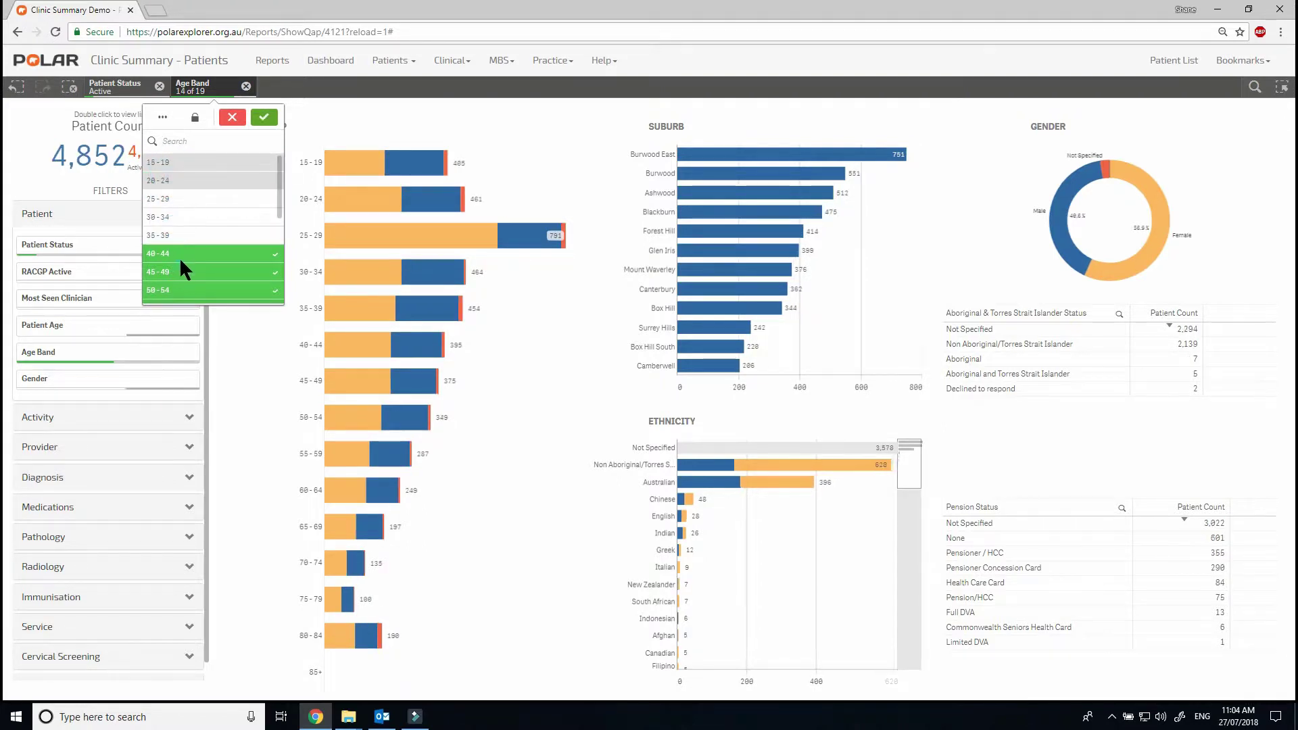
left_click(180, 255)
left_click(181, 272)
scroll(199, 222, "down", 2)
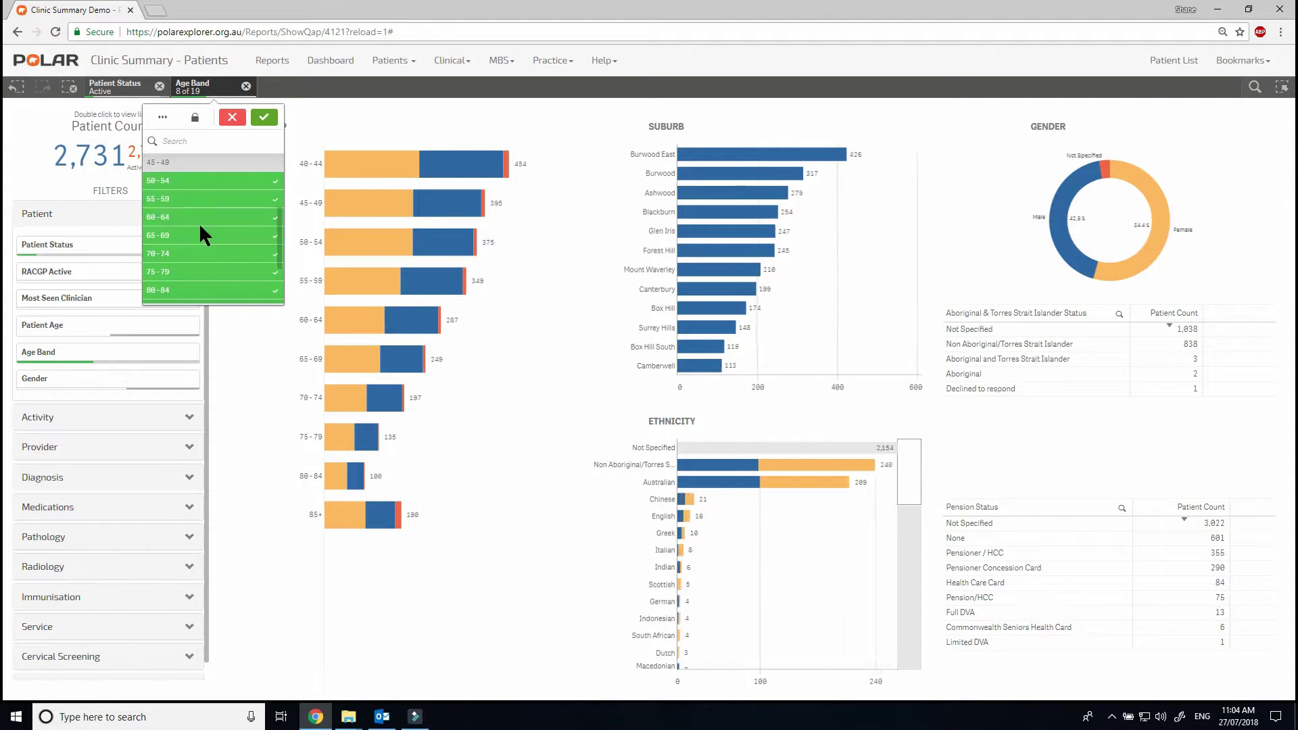
left_click(177, 182)
left_click(170, 199)
left_click(171, 218)
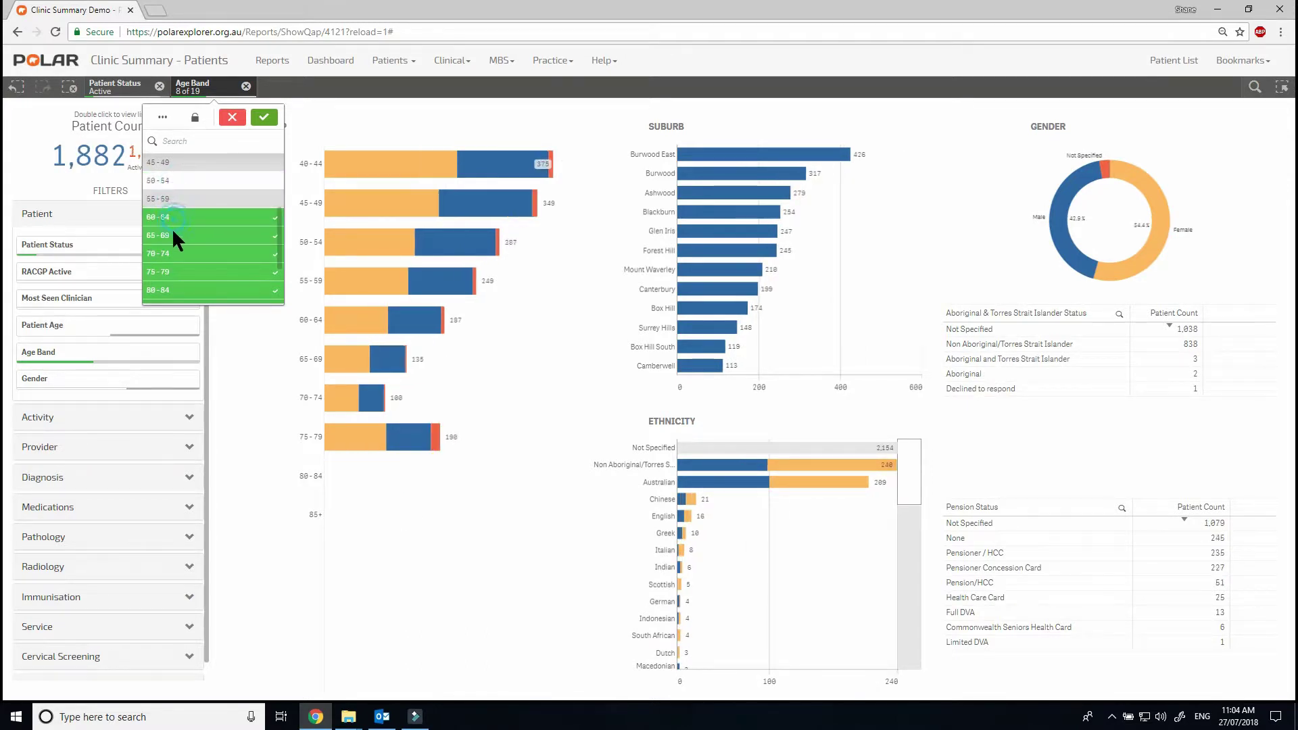
left_click(175, 234)
scroll(208, 255, "down", 2)
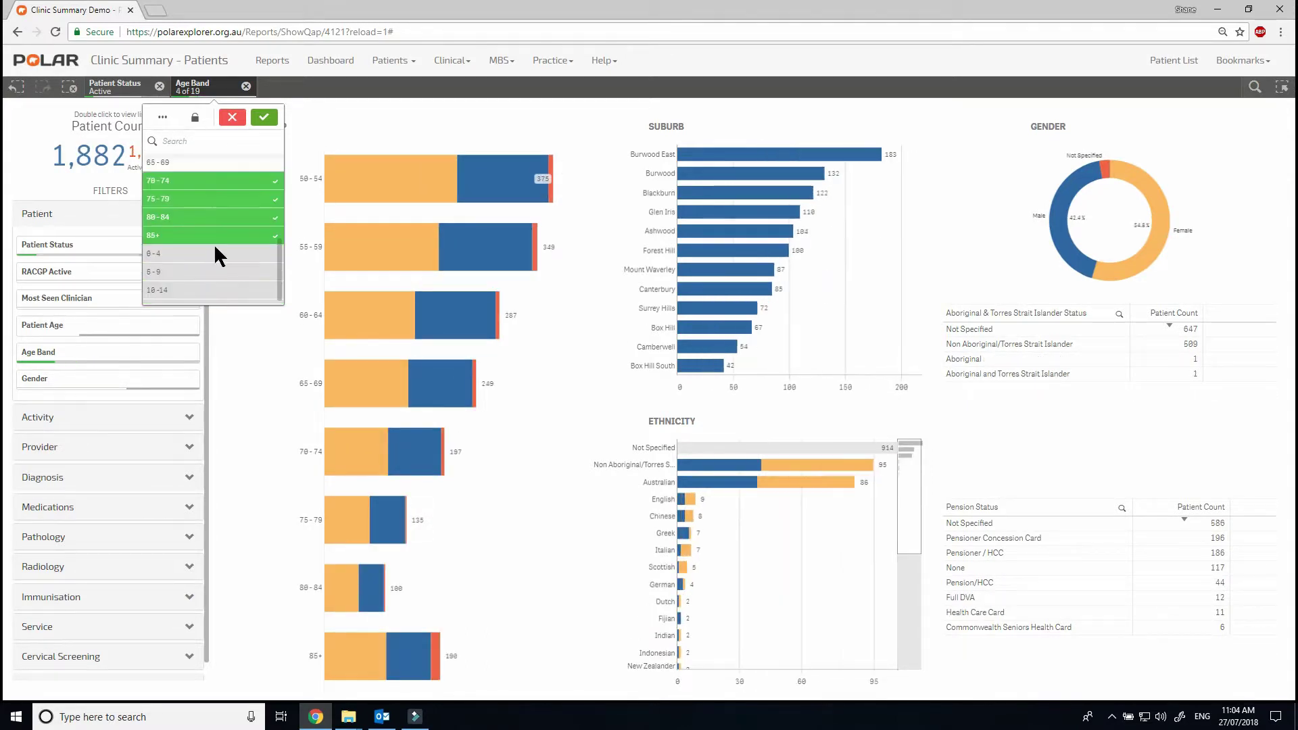
left_click(257, 117)
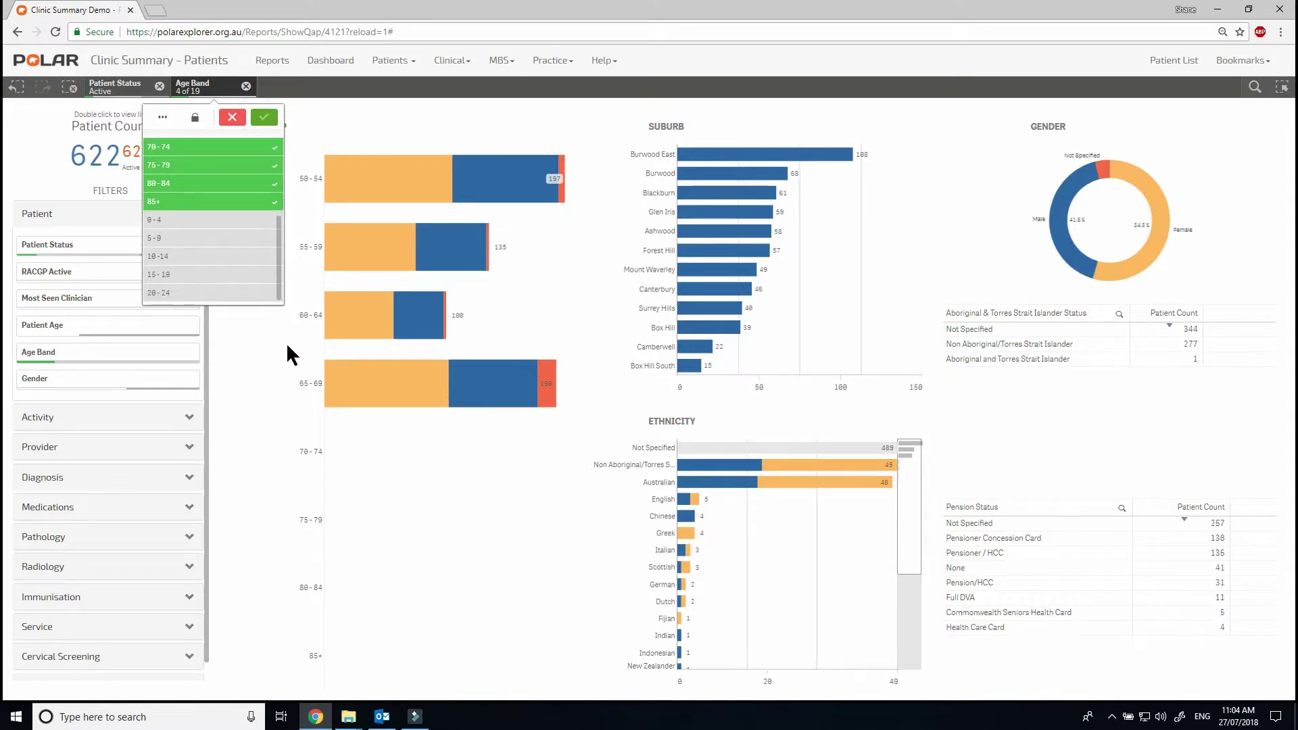
left_click(265, 119)
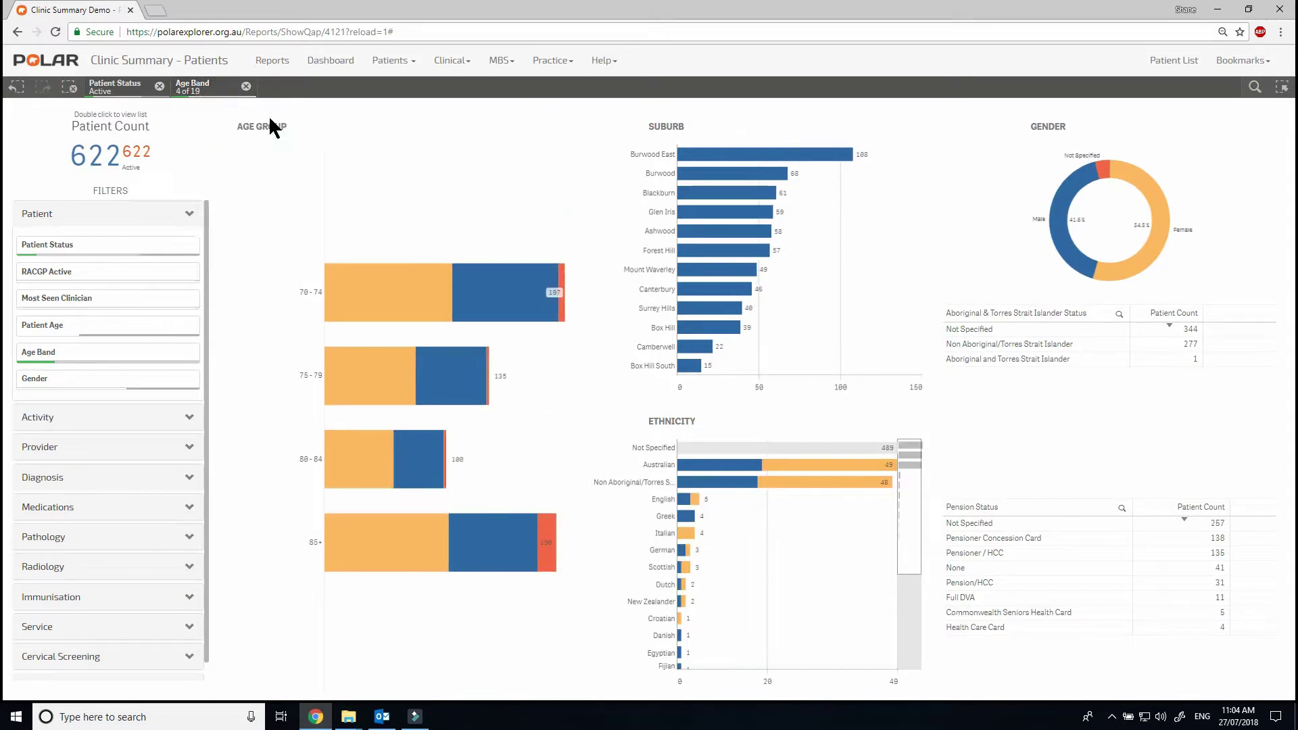
Clear the Age Band filter and select the 15-19 through 85+ age groups in the Age Group chart.
left_click(246, 86)
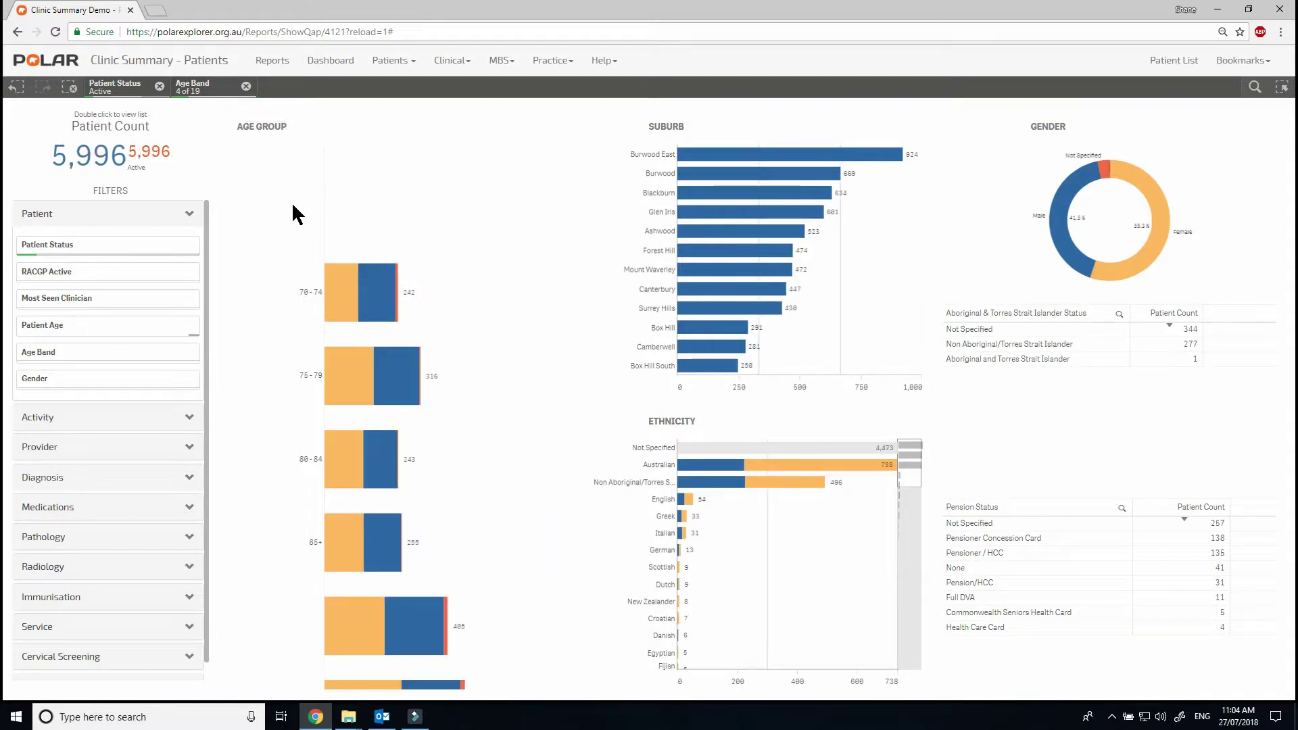
left_click_drag(305, 250, 310, 659)
left_click(545, 100)
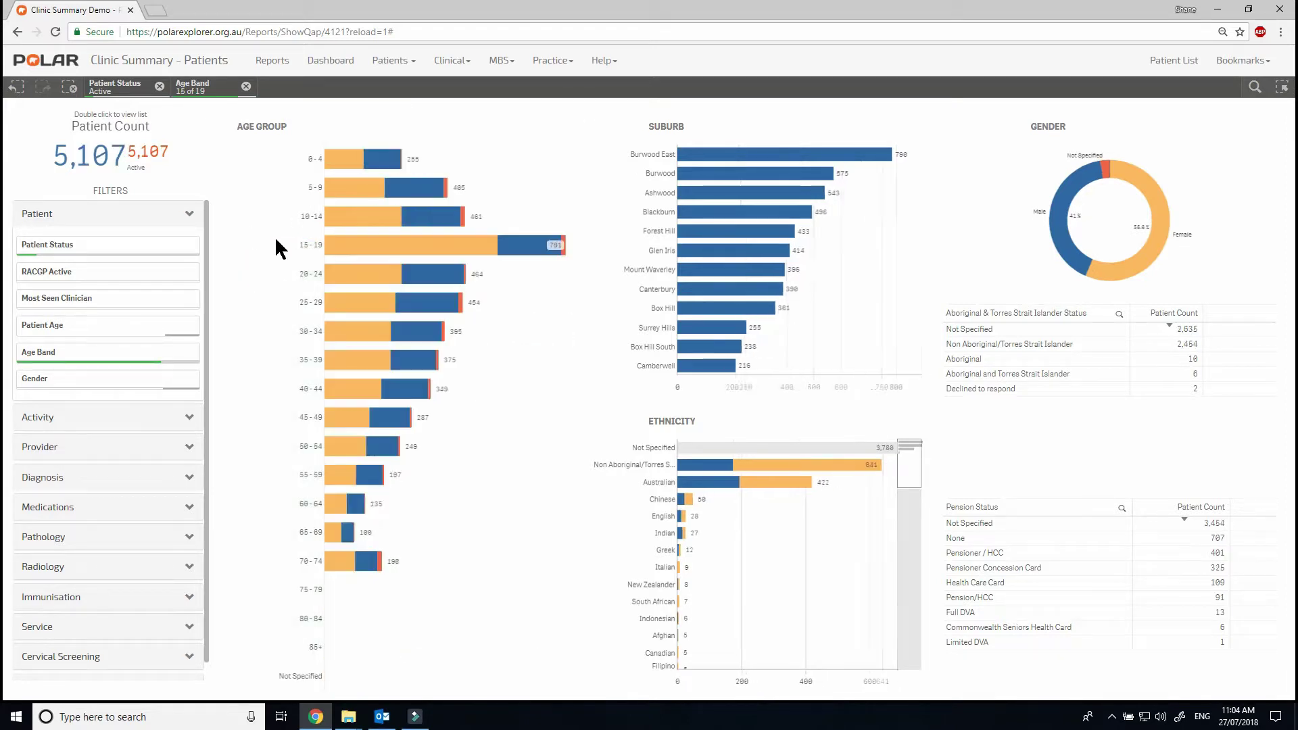
Filter to the 70-74 through 85+ age groups in the Age Group chart, and remove the Age Band filter.
left_click_drag(284, 565, 287, 683)
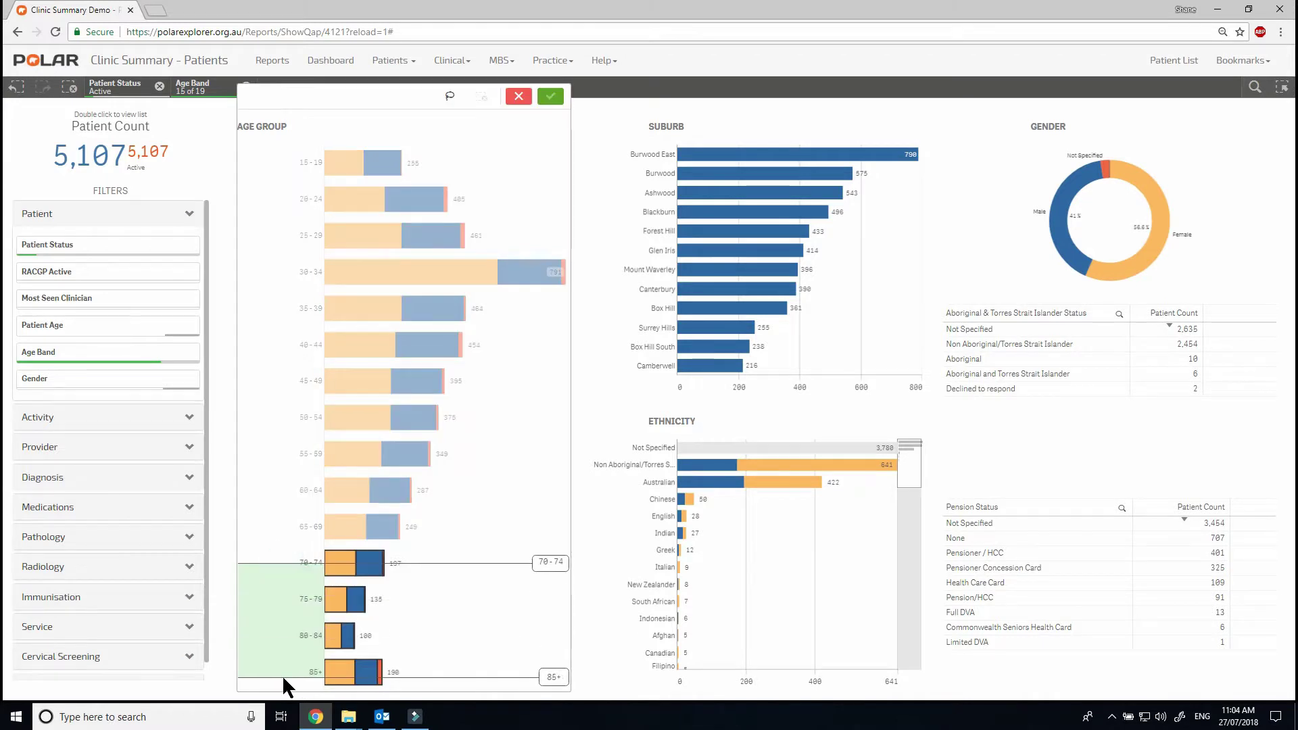
left_click(553, 97)
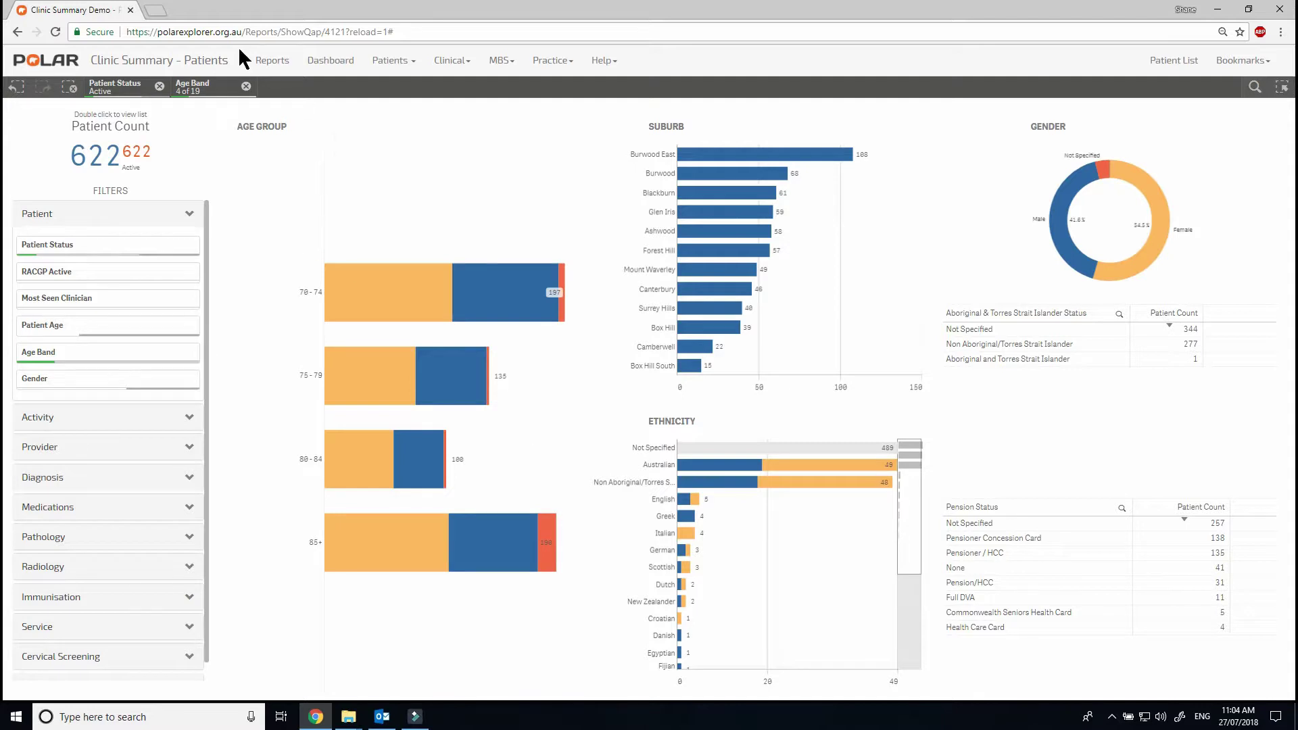
left_click(207, 86)
left_click(207, 86)
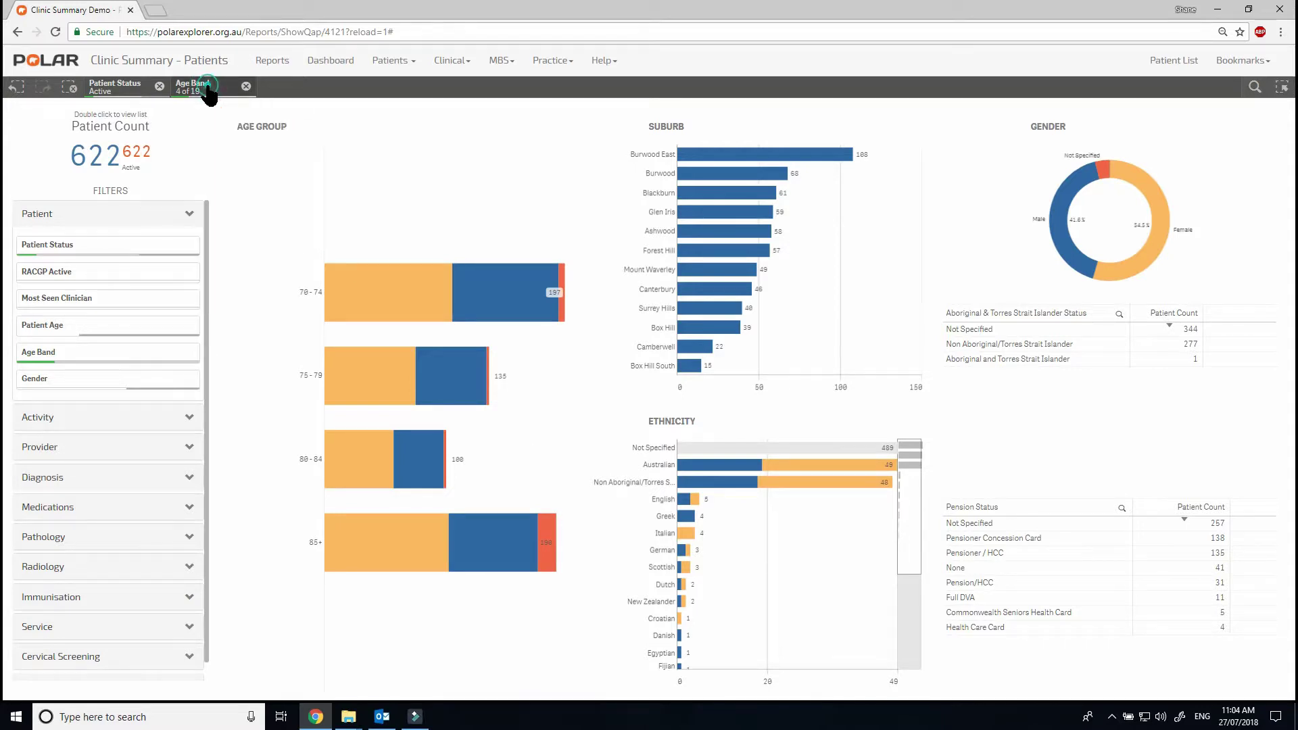
left_click(246, 87)
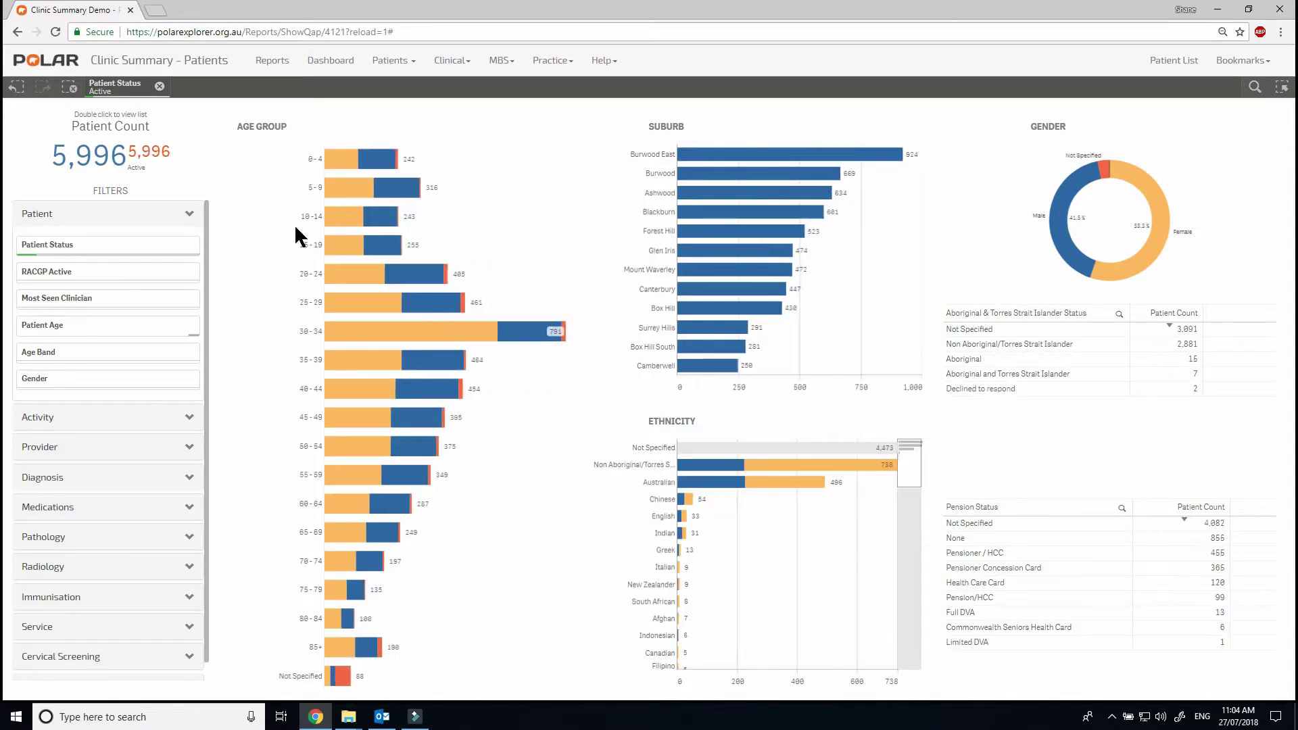
Filter to the 15-19 through 55-59 age groups in the Age Group chart, and undo that selection.
left_click_drag(307, 255, 293, 471)
left_click(550, 96)
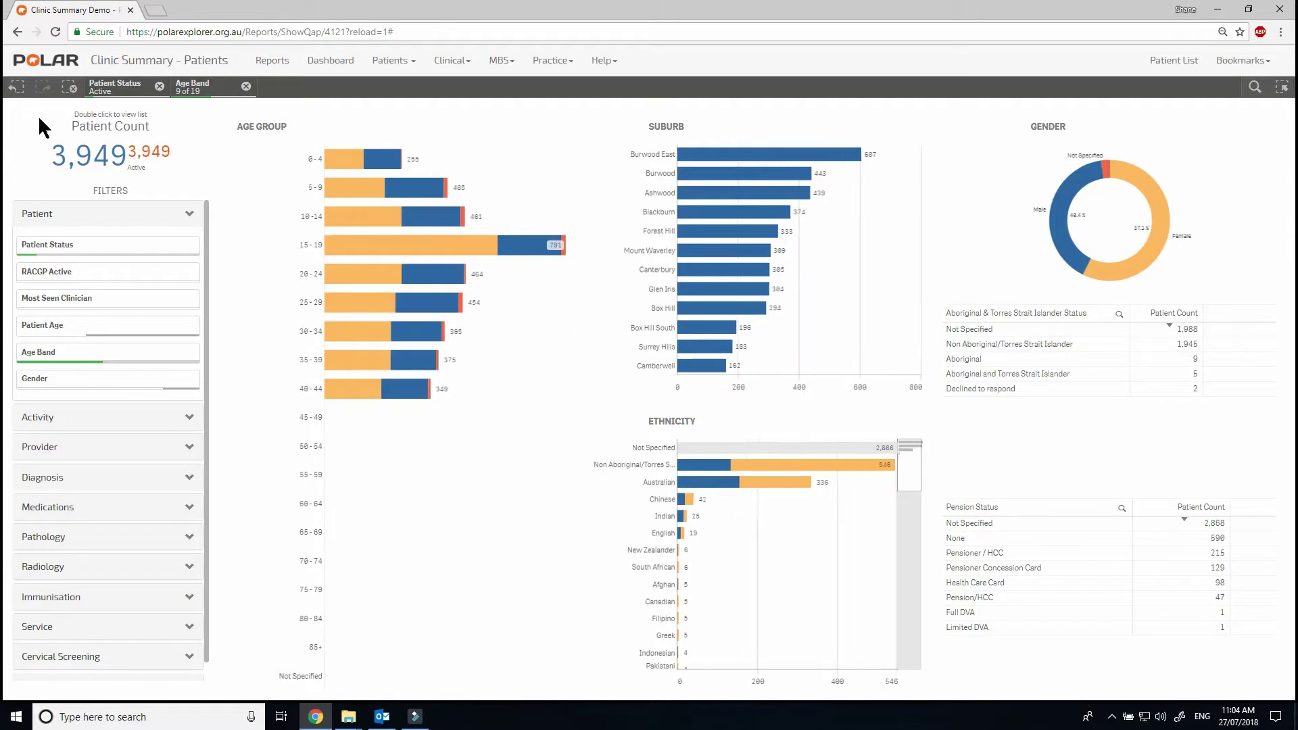
left_click(16, 86)
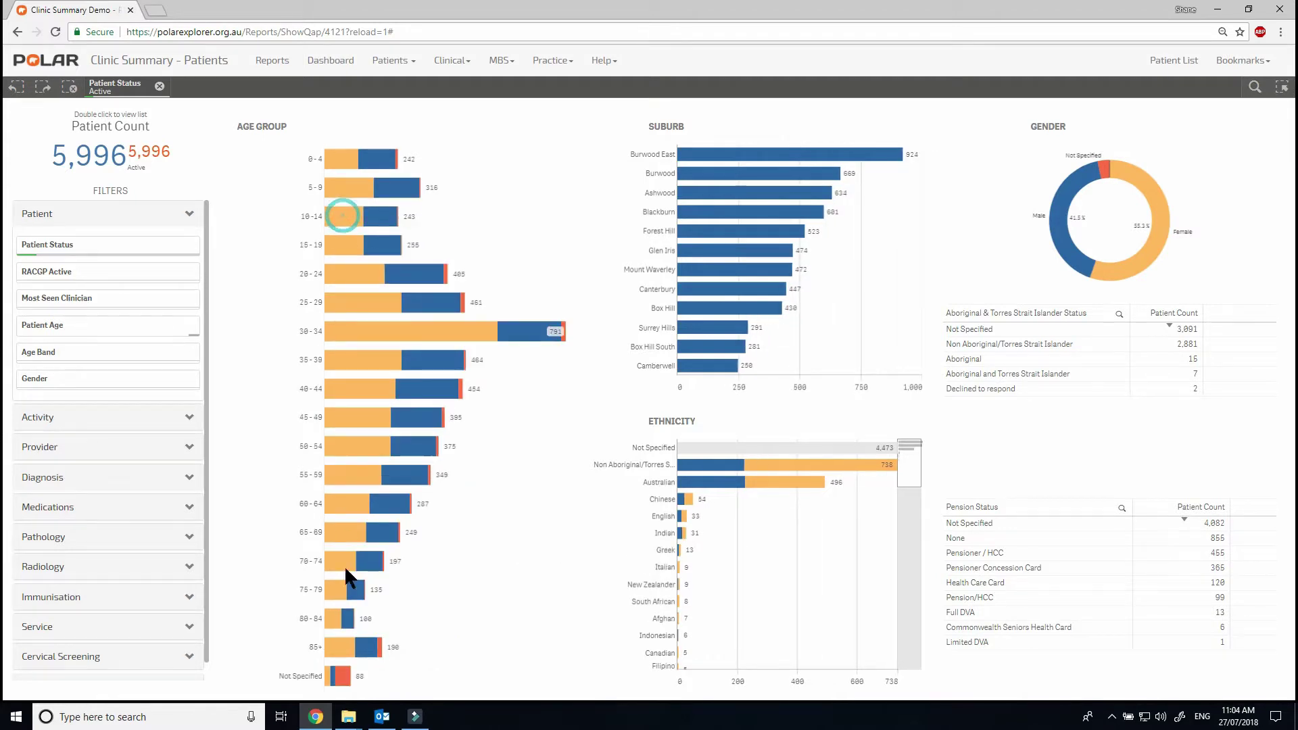
Apply a 10-14 through 80-84 selection in the Age Group chart, and clear all selections from the report.
left_click_drag(314, 215, 313, 617)
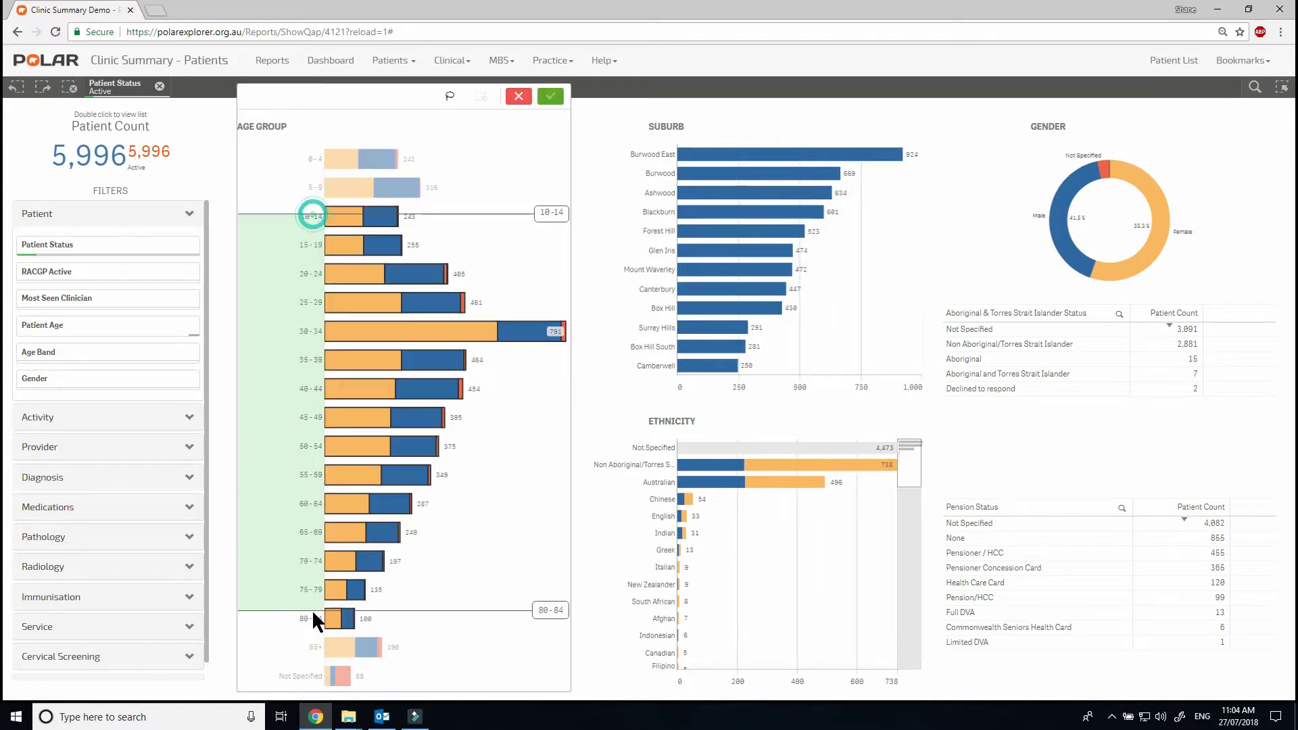
left_click(549, 97)
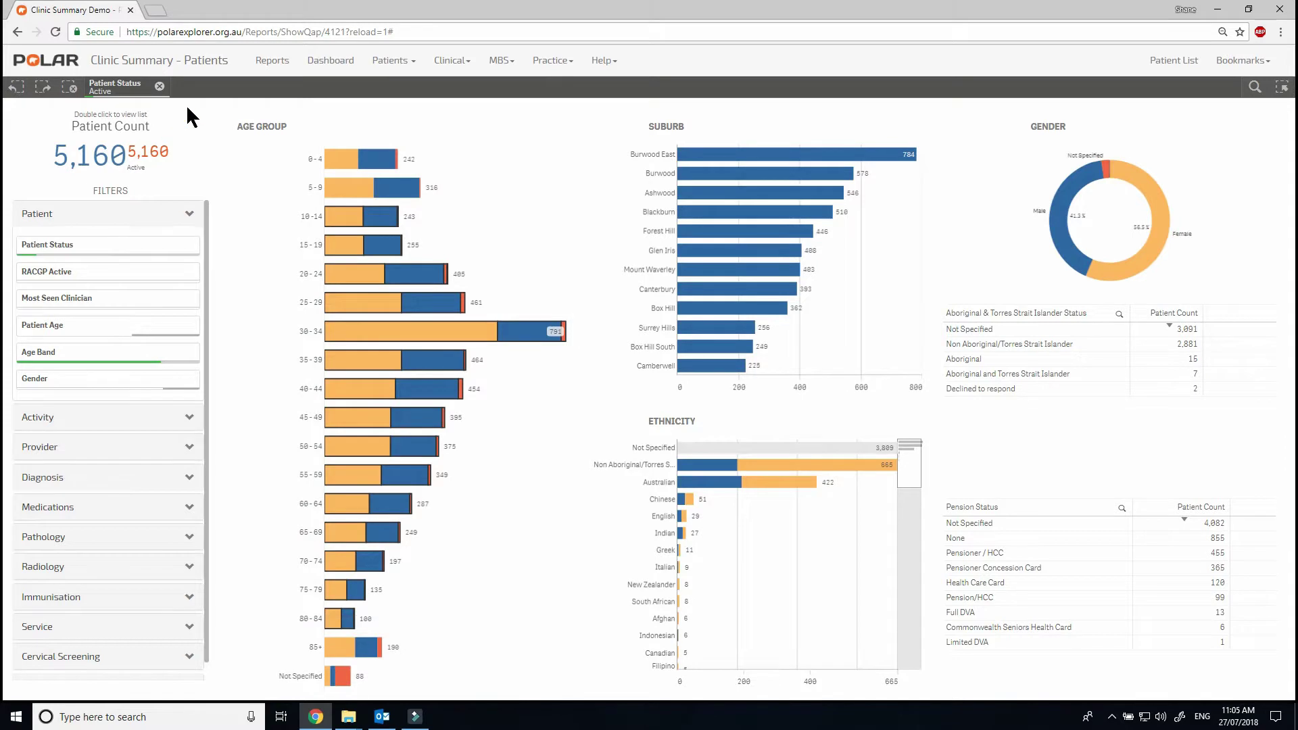
left_click(69, 88)
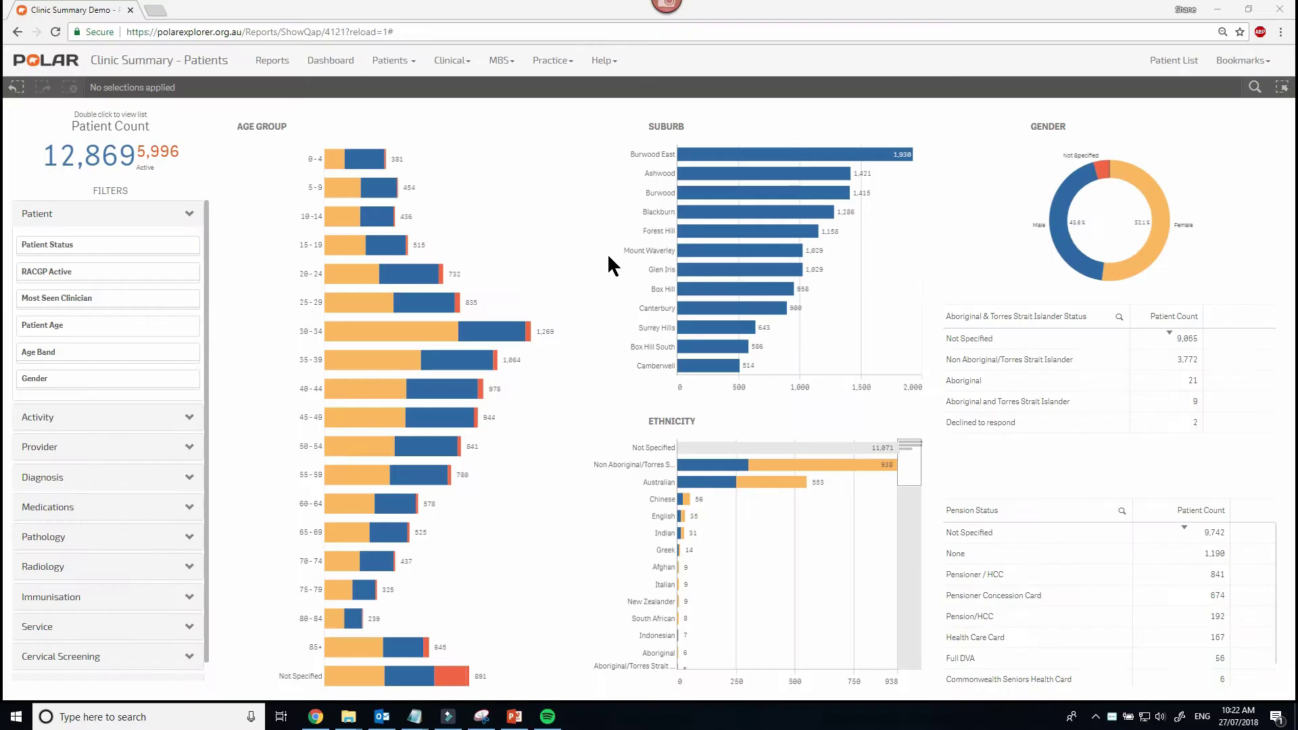
Apply the "POLAR - Identify Missing ATSI Status Record" bookmark and check its Patient Status and ATSI Status filters.
left_click(1235, 64)
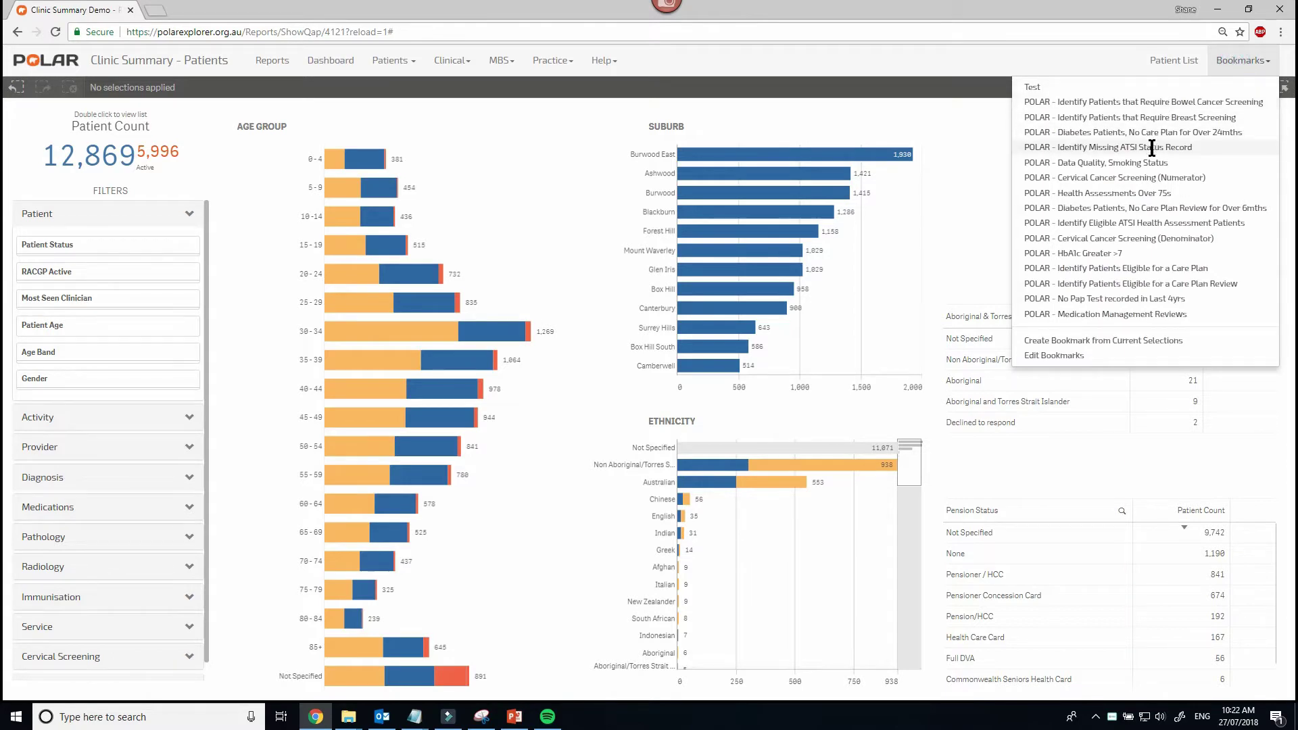
left_click(1202, 146)
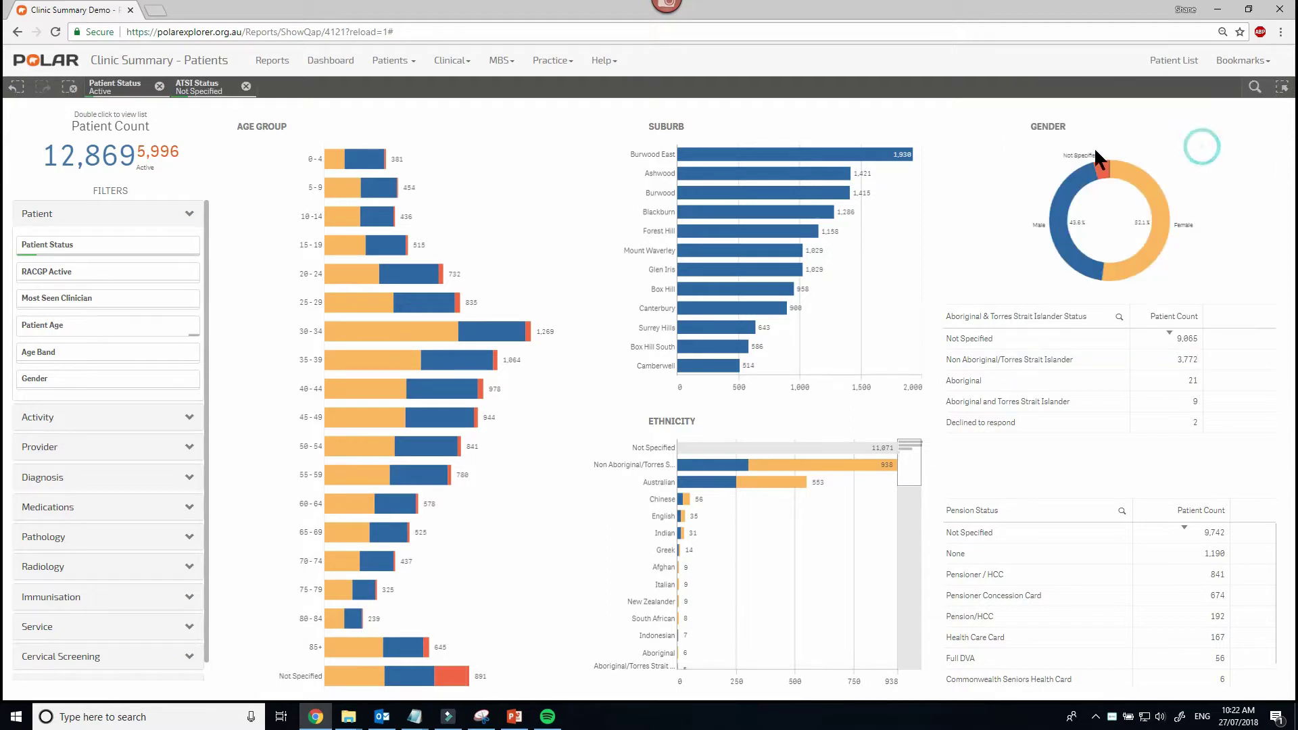
left_click(118, 96)
left_click(118, 91)
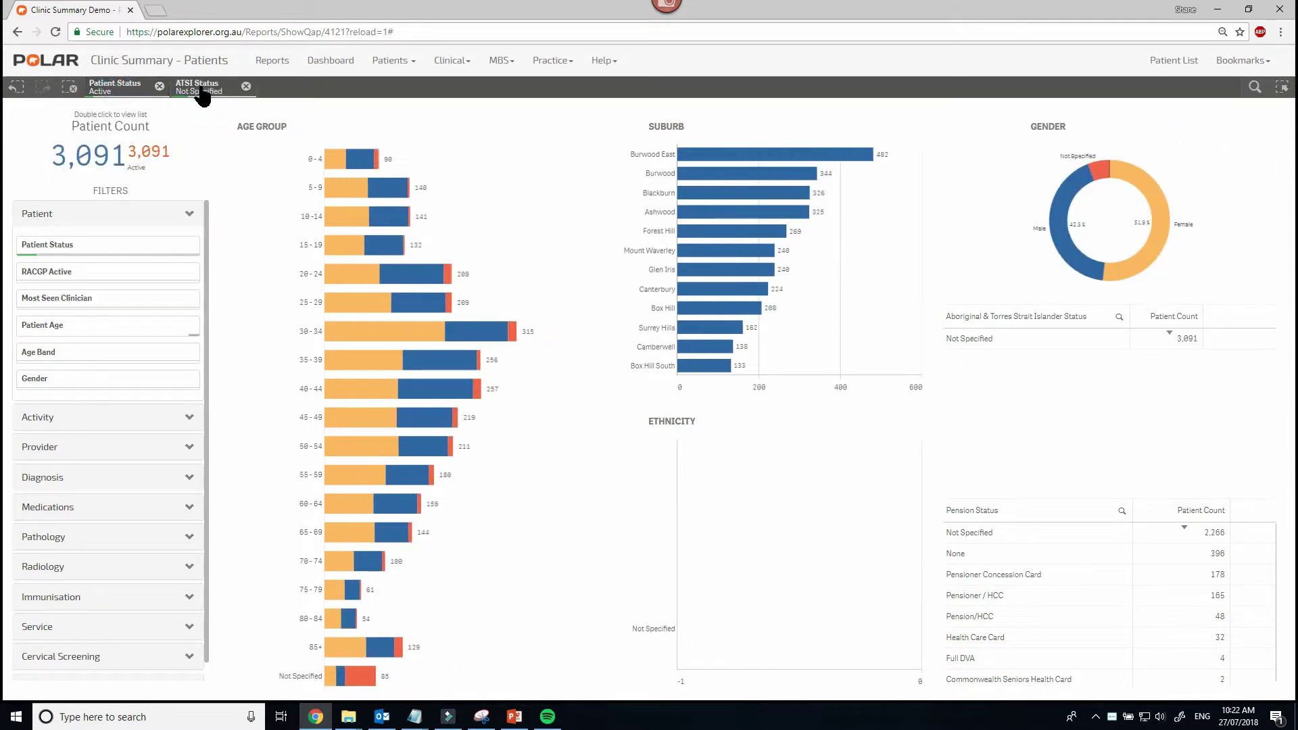
left_click(199, 88)
left_click(223, 115)
Add a RACGP Active filter set to Active.
left_click(143, 273)
left_click(88, 115)
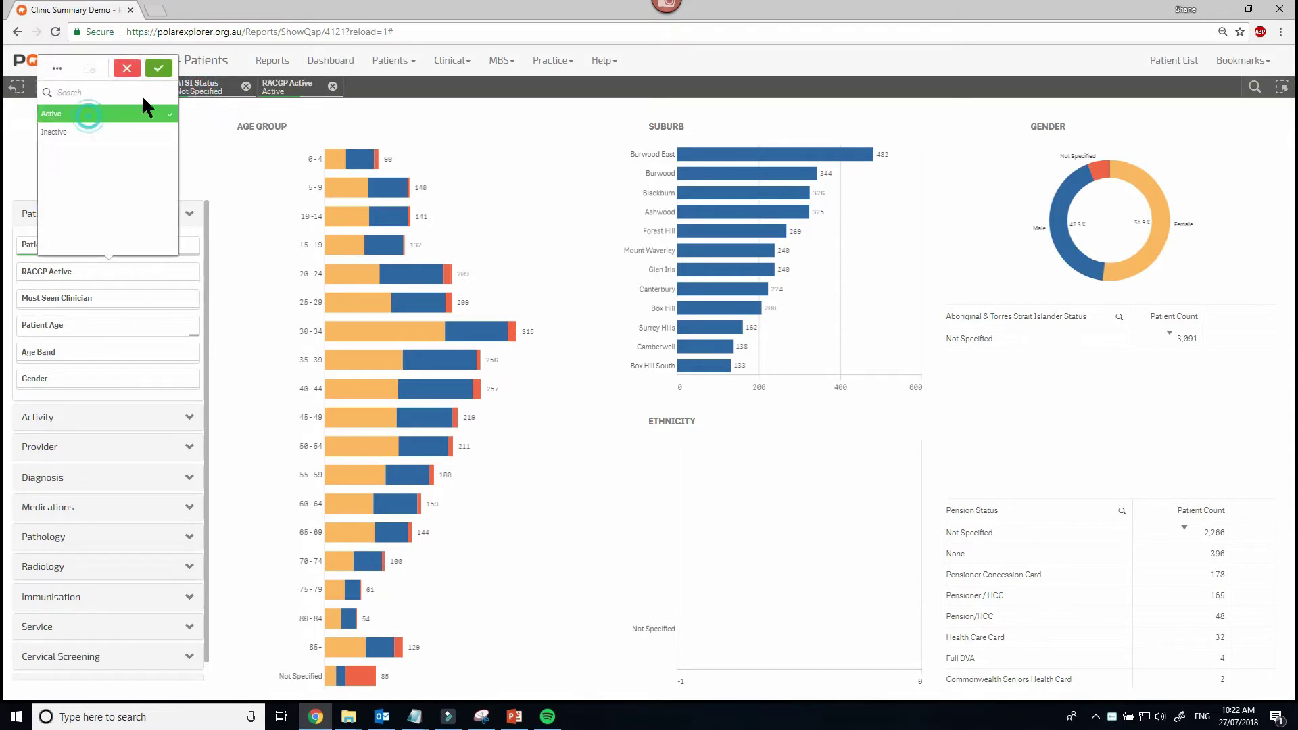
left_click(159, 69)
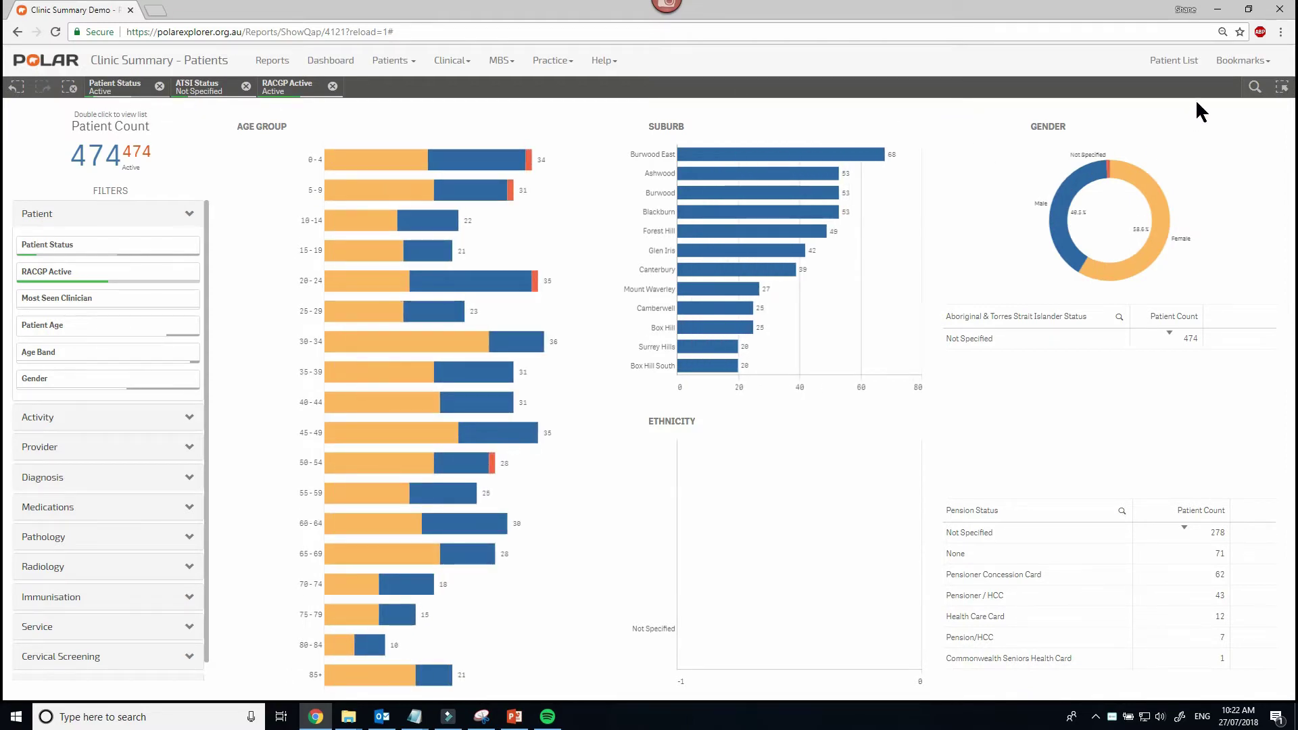
Create a bookmark from the current selections titled "ATSI status - RACGP active" with the description "Bookmark for accreditation, RACGP ACTIVE ATSI status".
left_click(1242, 60)
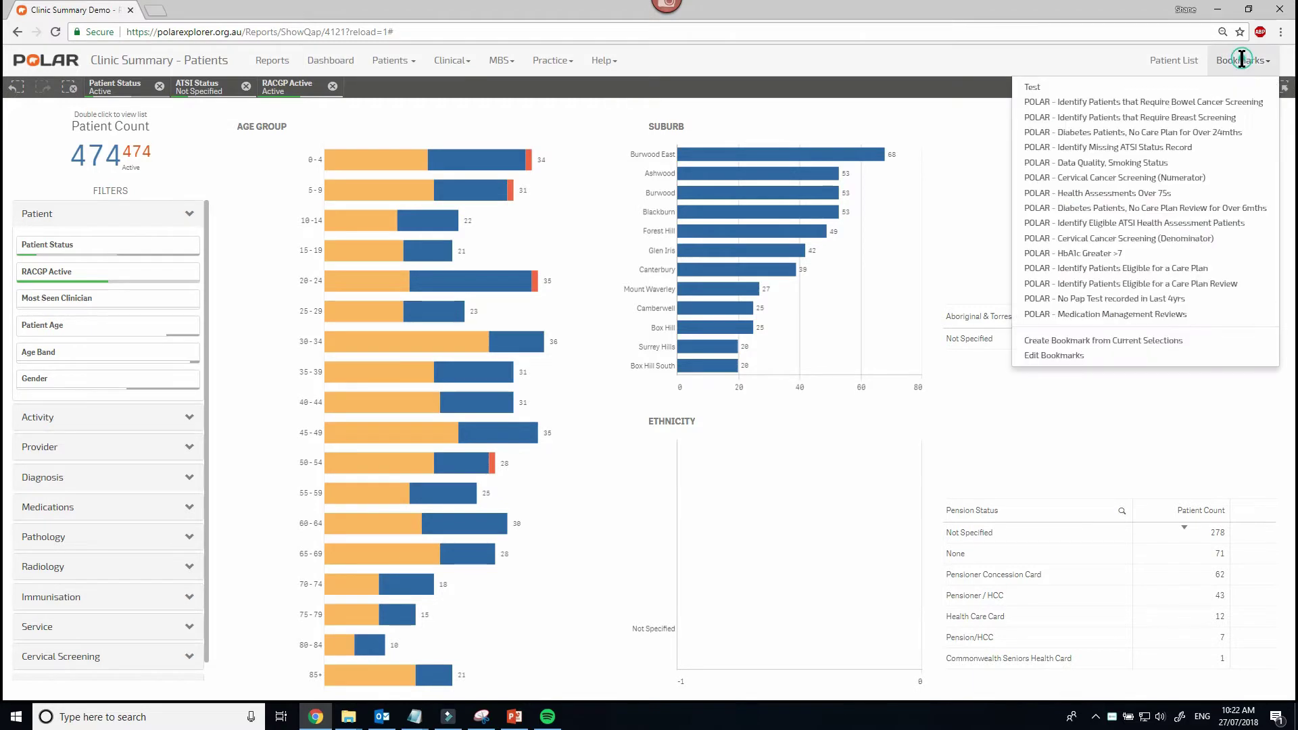
left_click(1108, 340)
left_click(484, 128)
type("ATSI status")
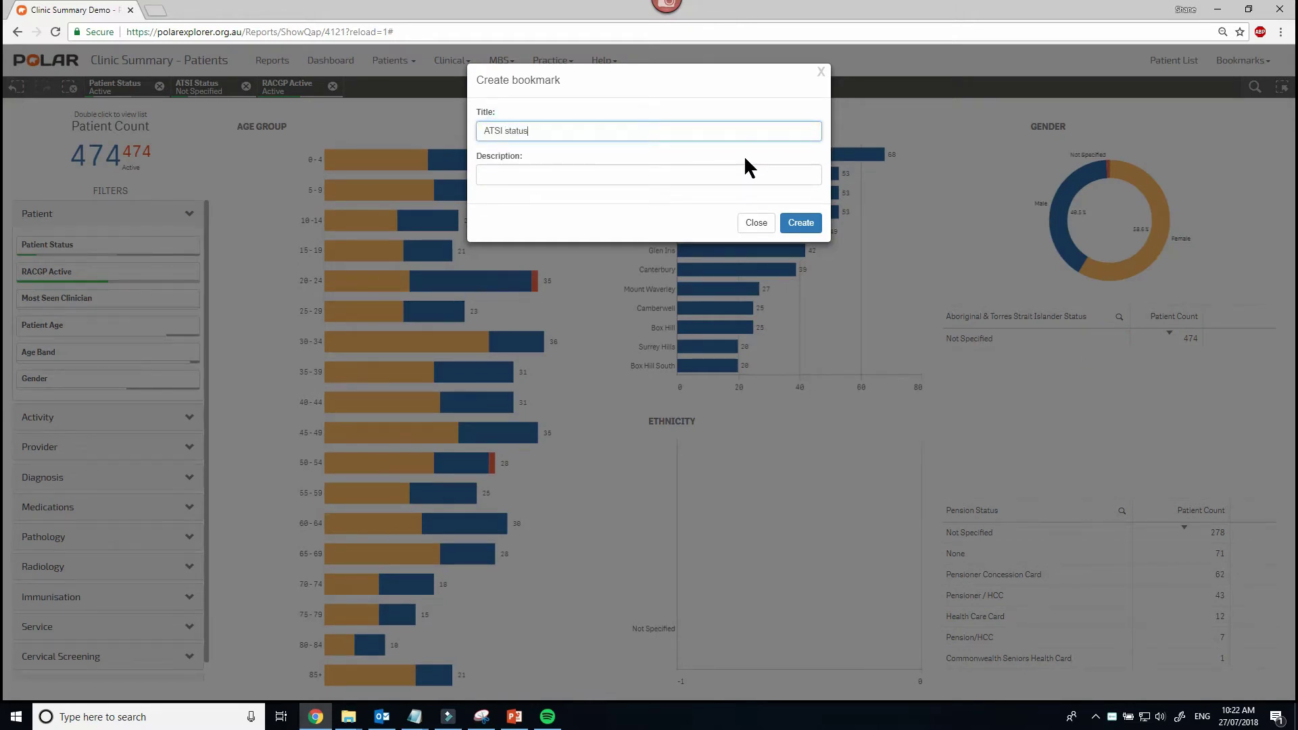
type(" - RACGP active")
key("Tab")
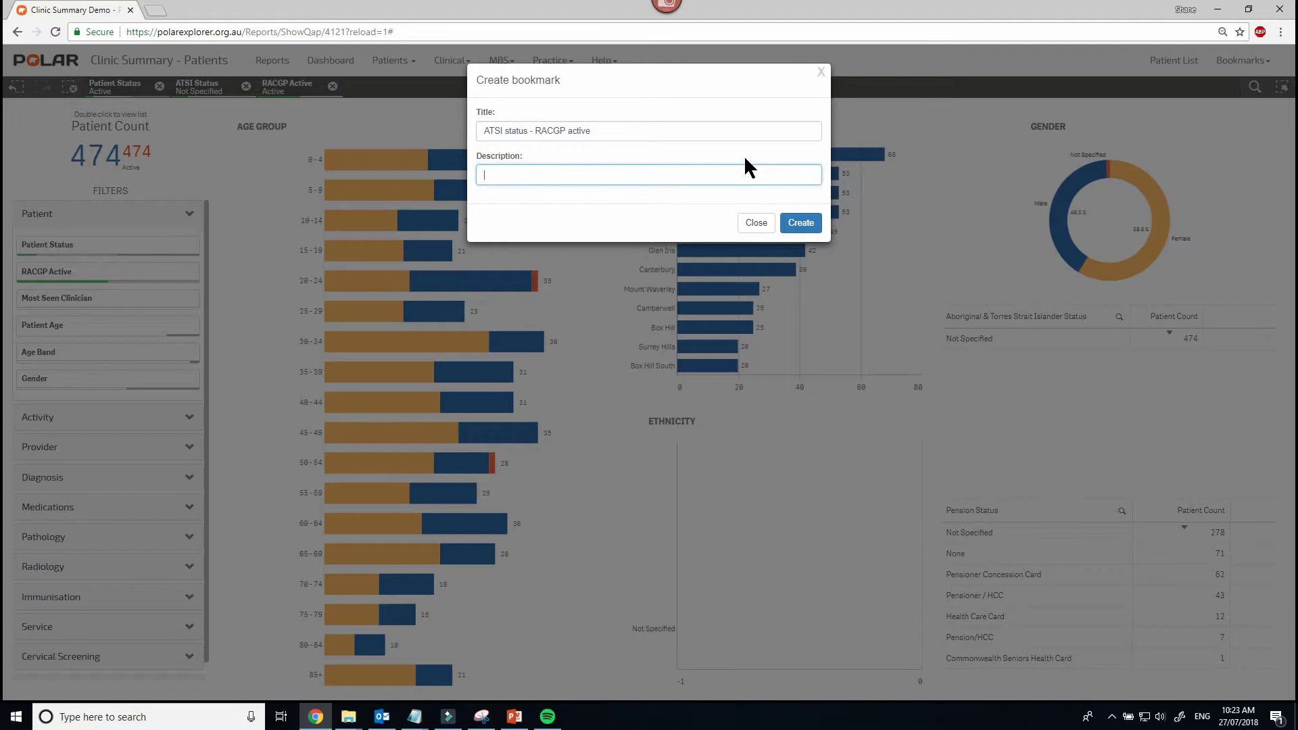
type("Bookmark for accreditation, RACGP AC")
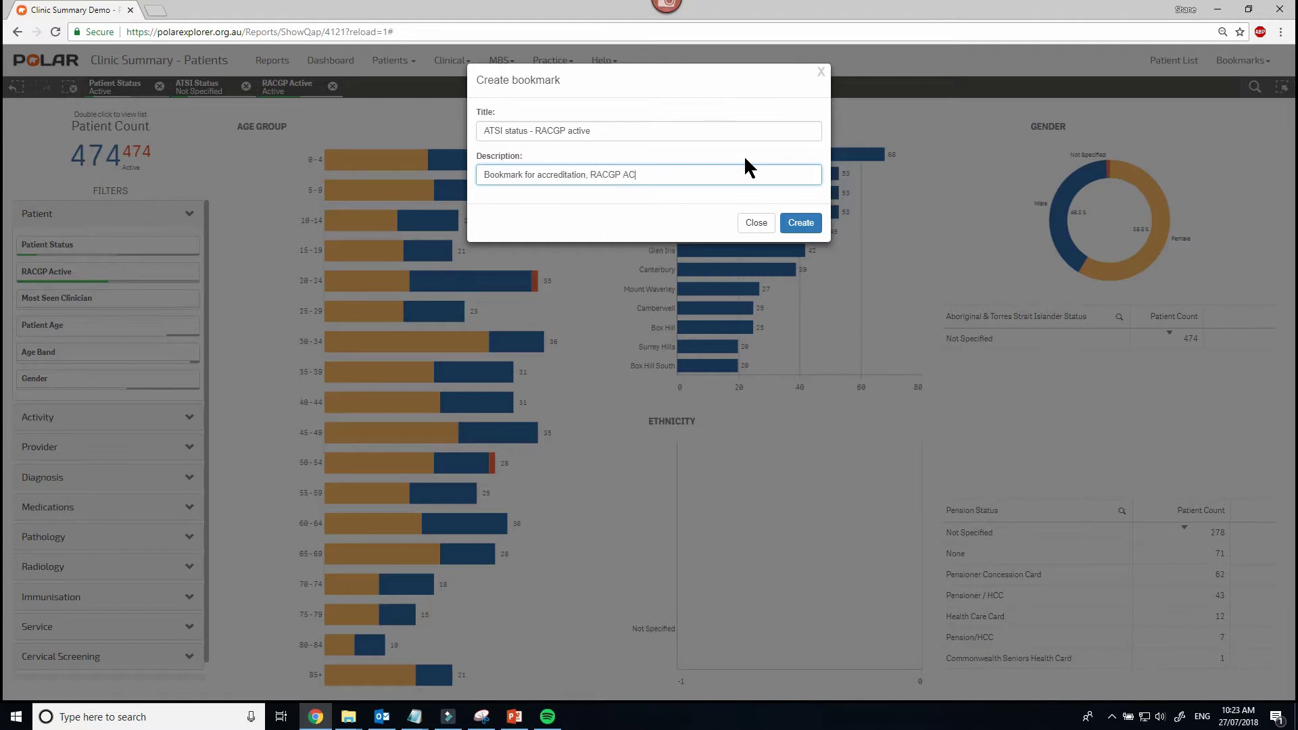
type("TIVE ATSI status")
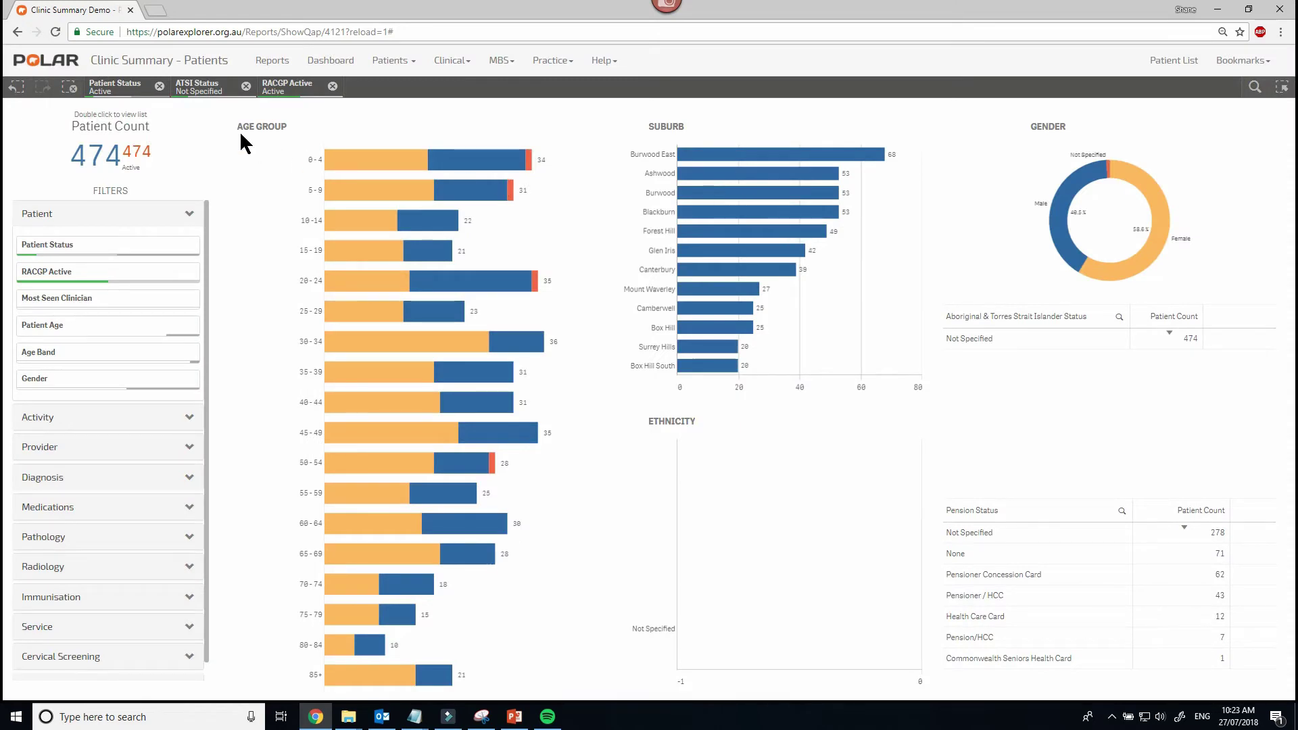
Test the "ATSI status - RACGP active" bookmark by applying it, clearing all selections and applying it again.
left_click(1222, 60)
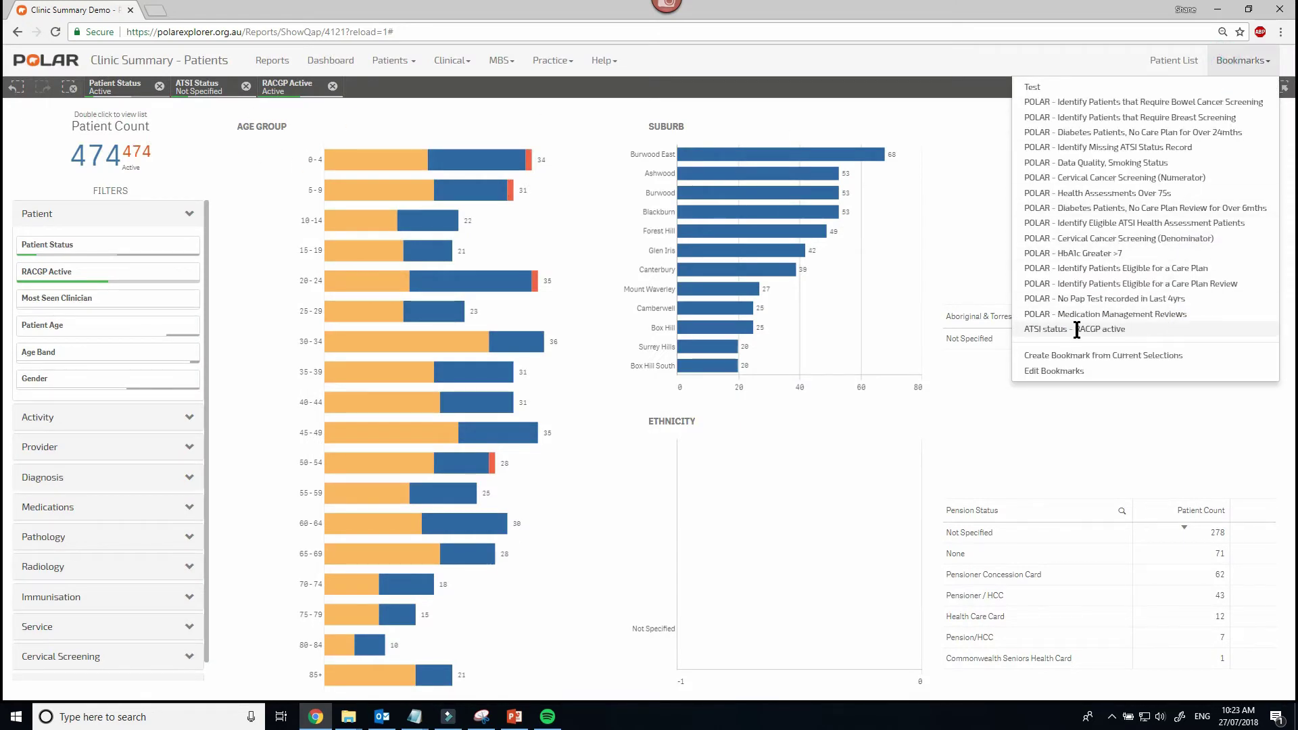
left_click(1123, 329)
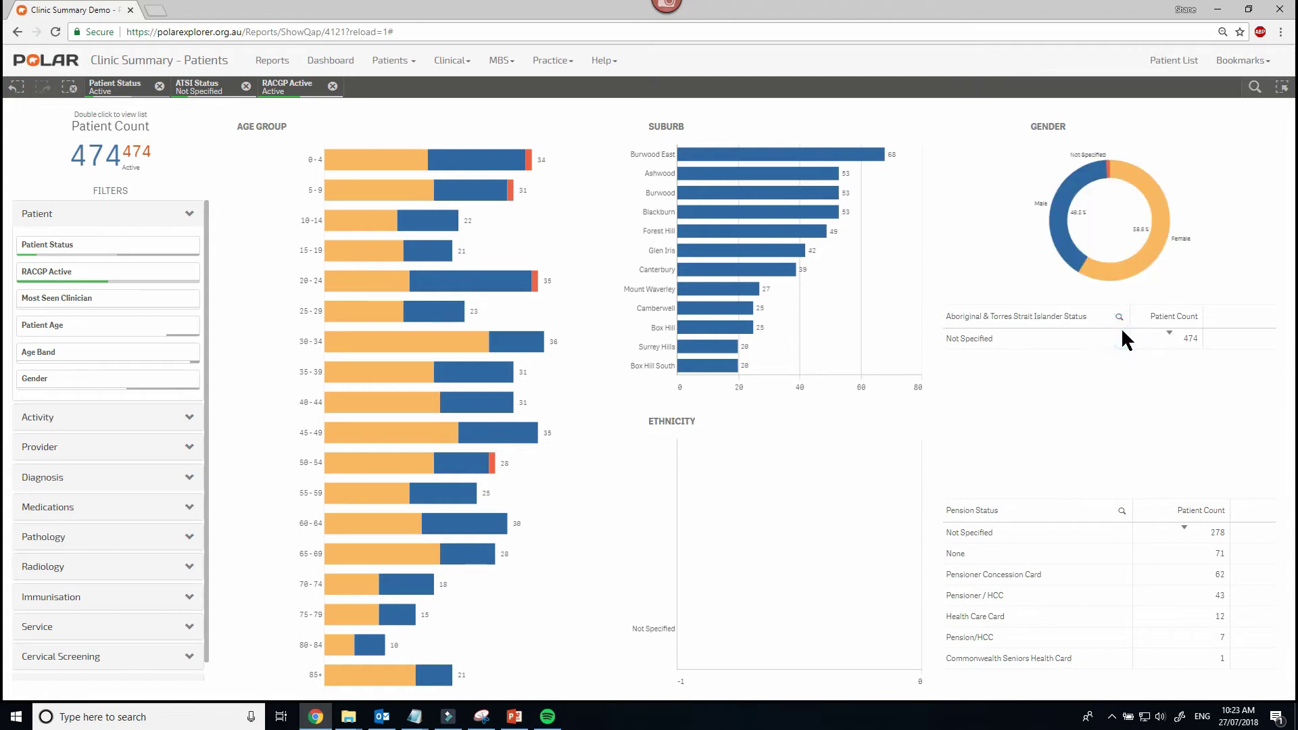
left_click(69, 87)
left_click(1242, 61)
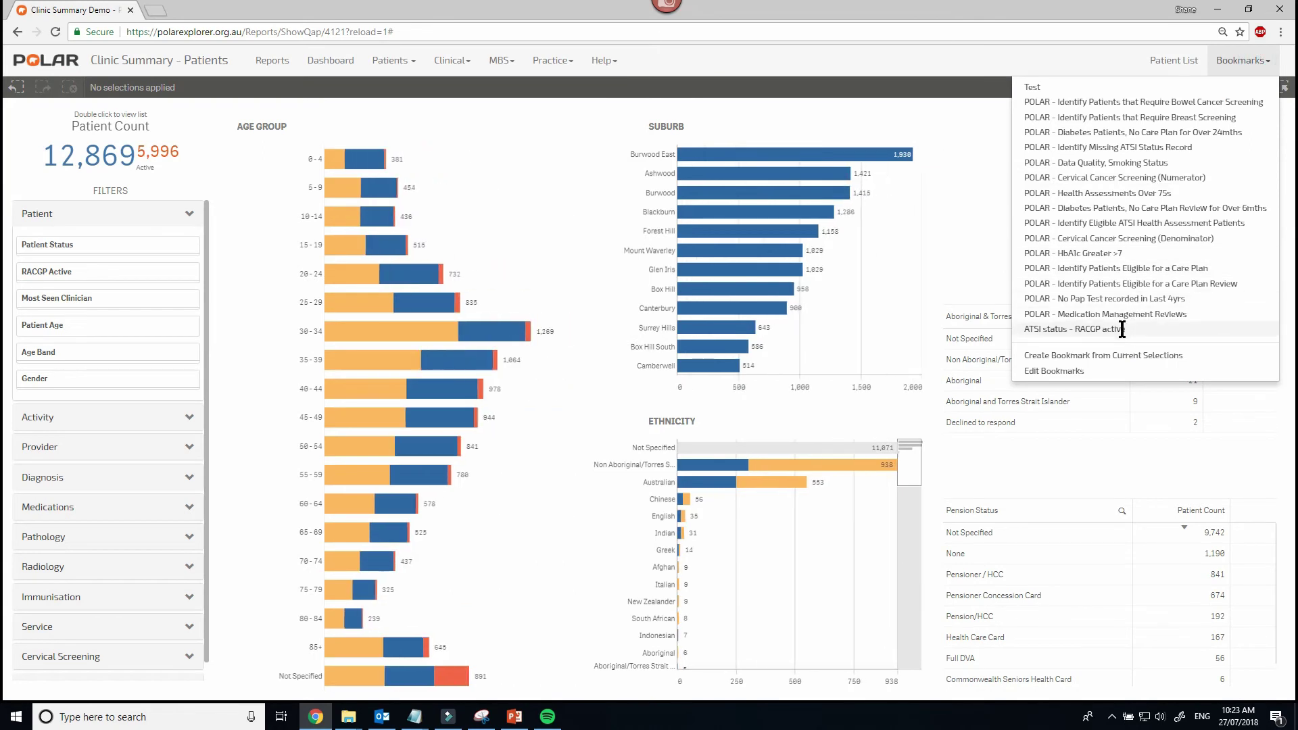
left_click(1122, 329)
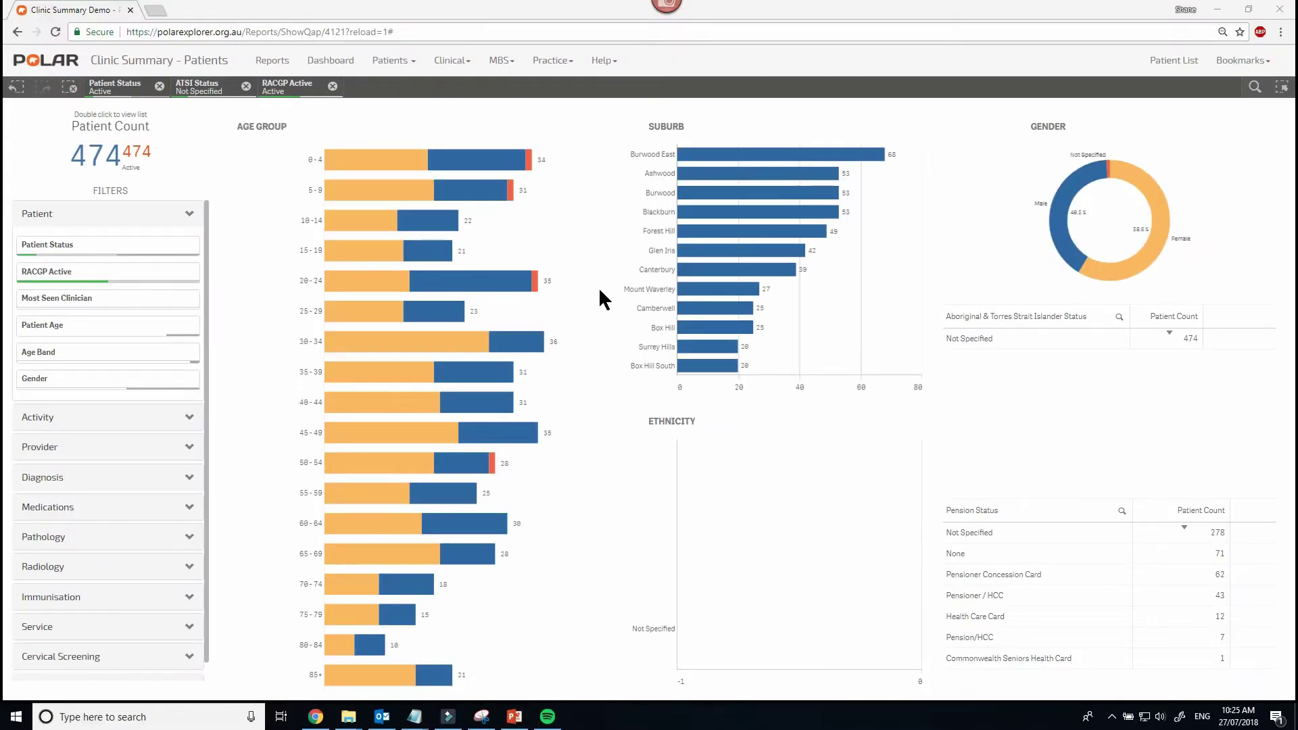
Review the selected values in the Patient Status, ATSI Status and RACGP Active filters.
left_click(114, 88)
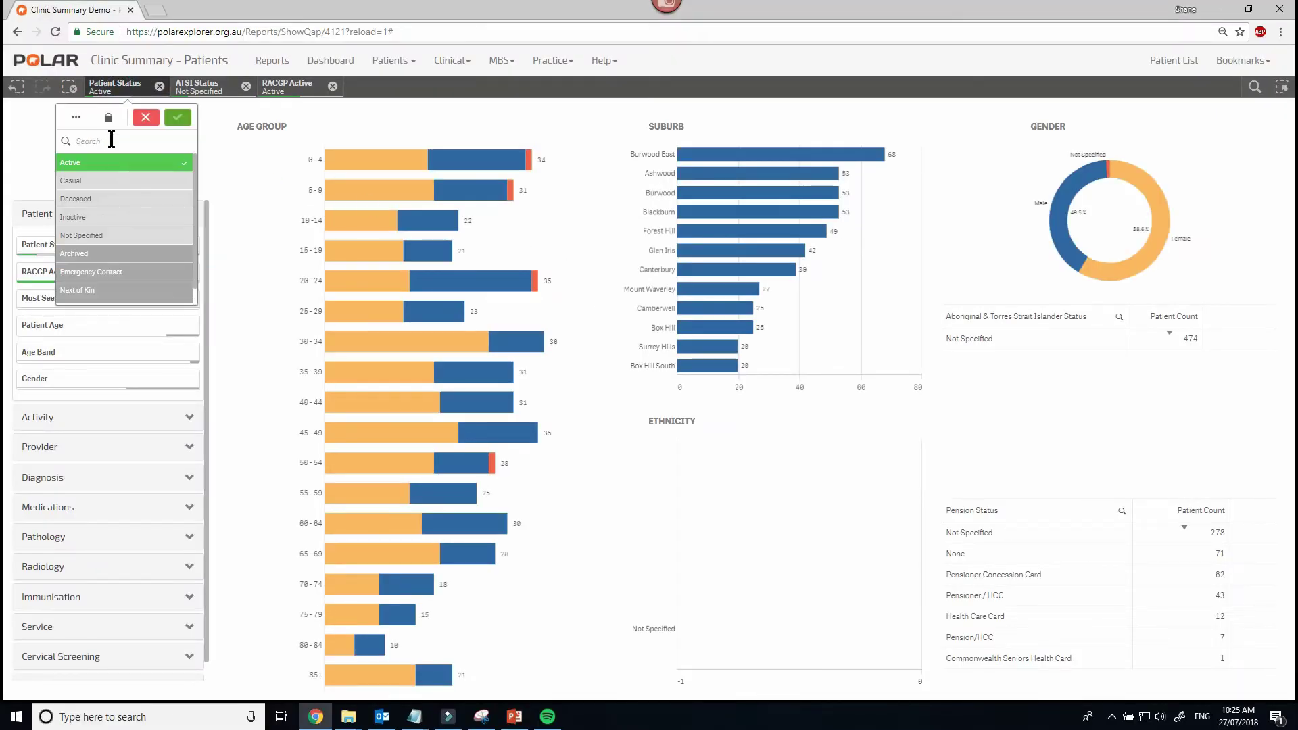
left_click(189, 92)
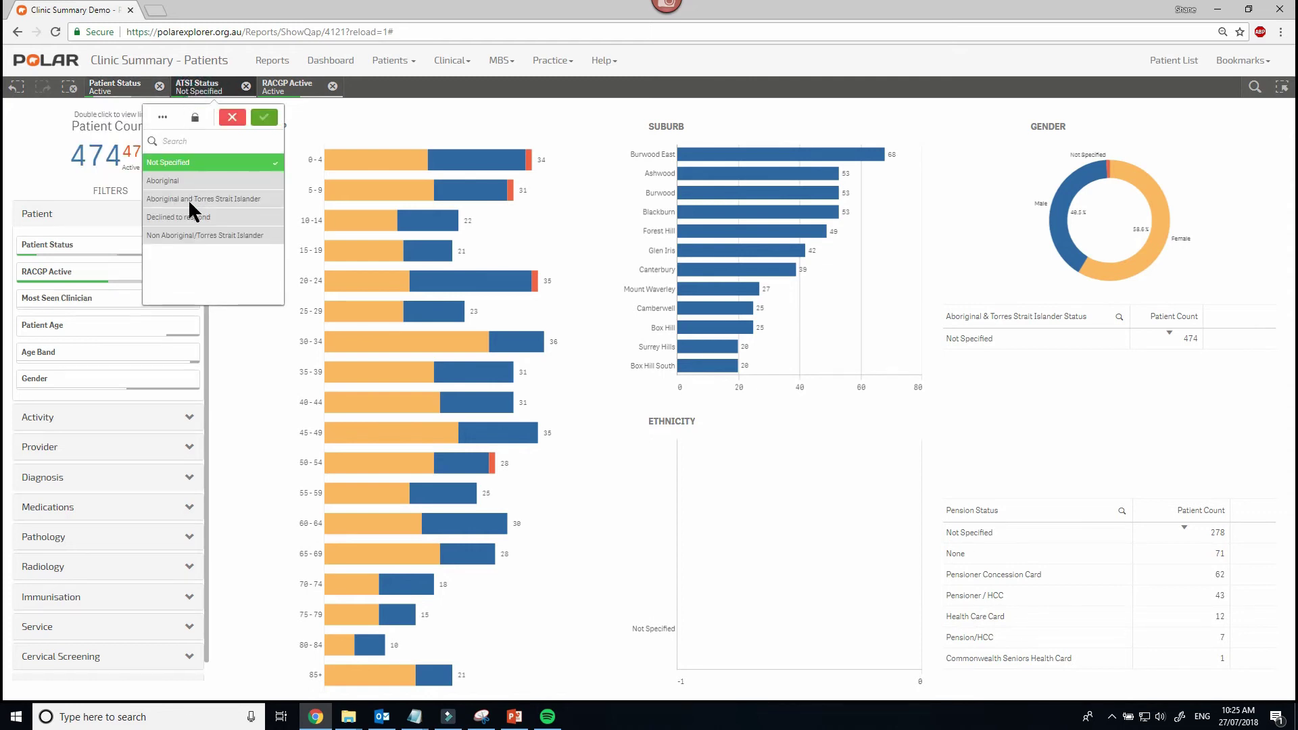
left_click(287, 86)
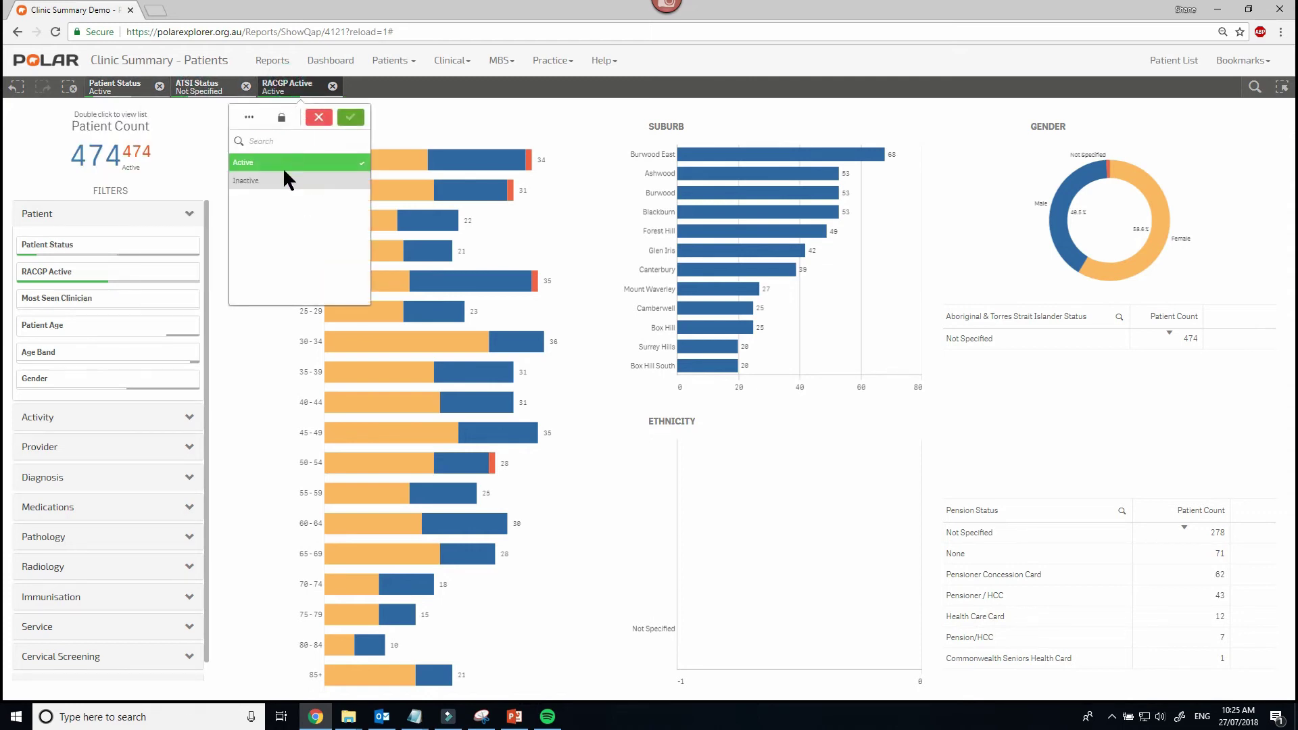
left_click(400, 101)
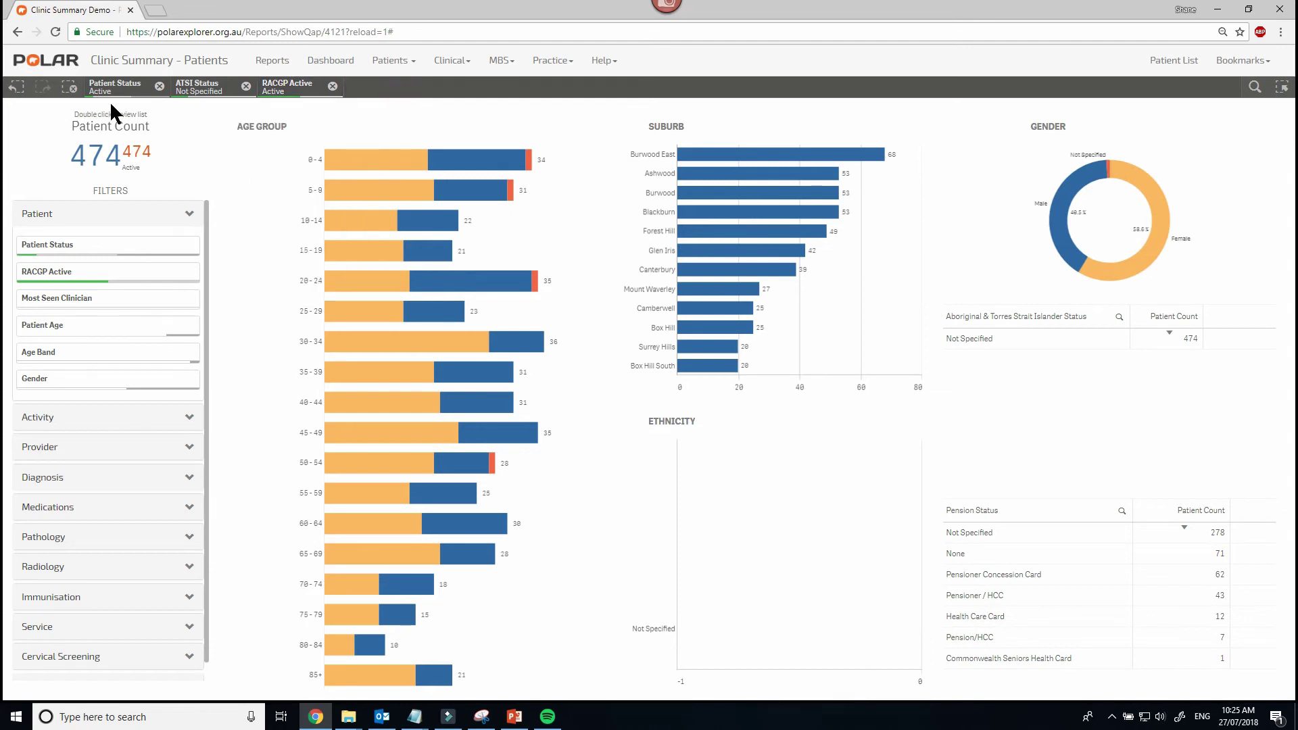
Open the list of filtered patients from the Patient Count, and discard the selection made in its Filters column.
double_click(100, 157)
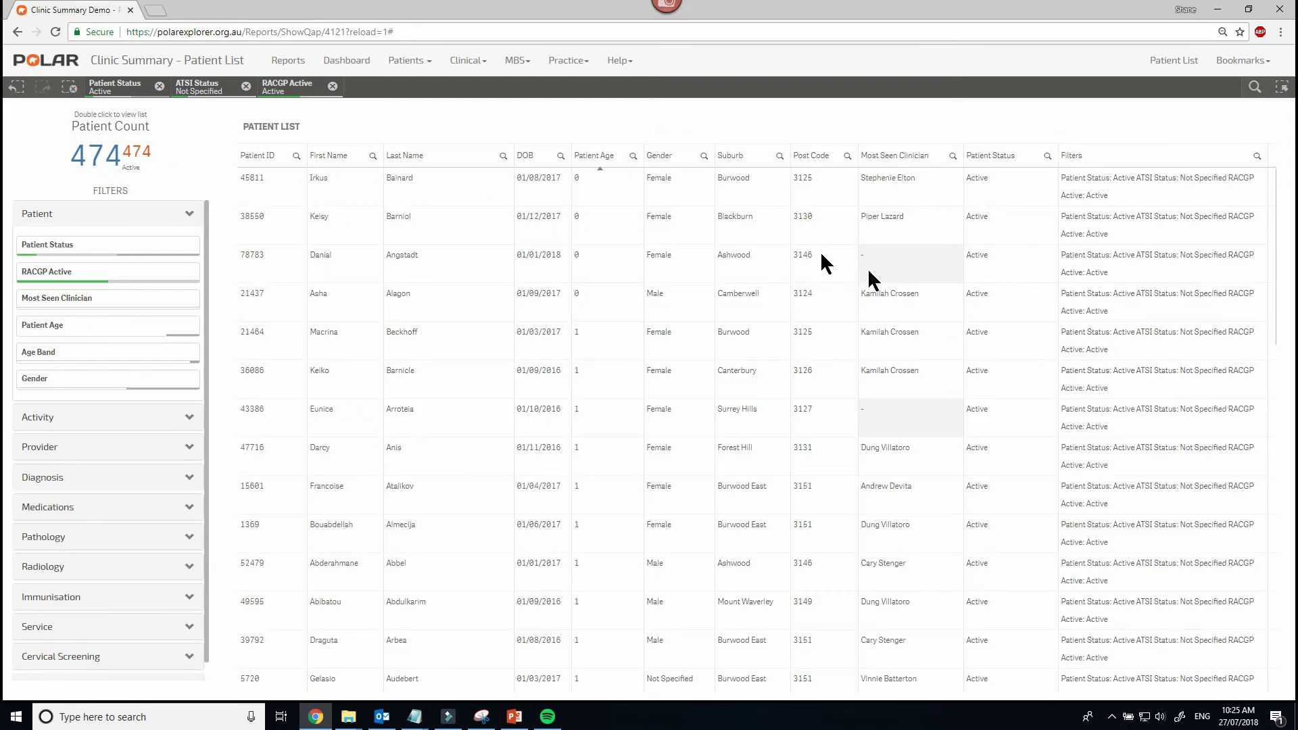
left_click(1161, 413)
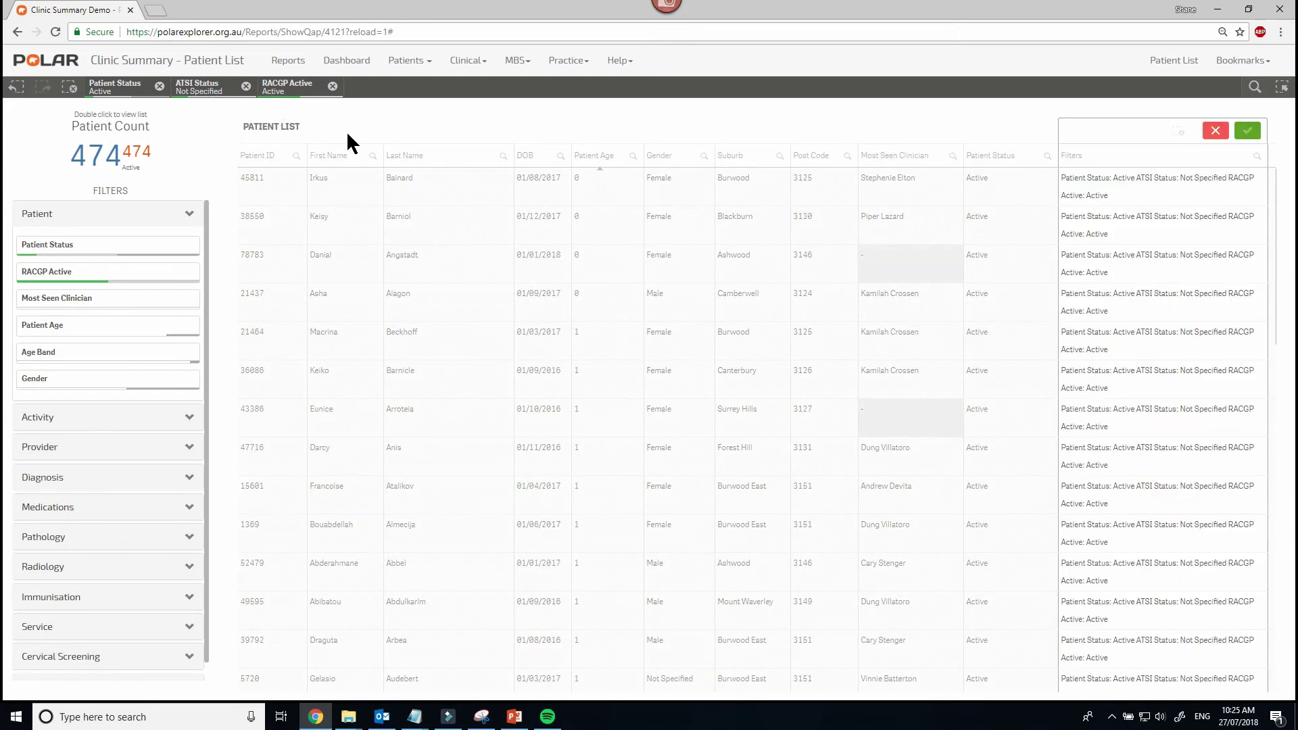
left_click(1215, 130)
Go to the Dashboard sheet and open the Patient List from there.
left_click(346, 60)
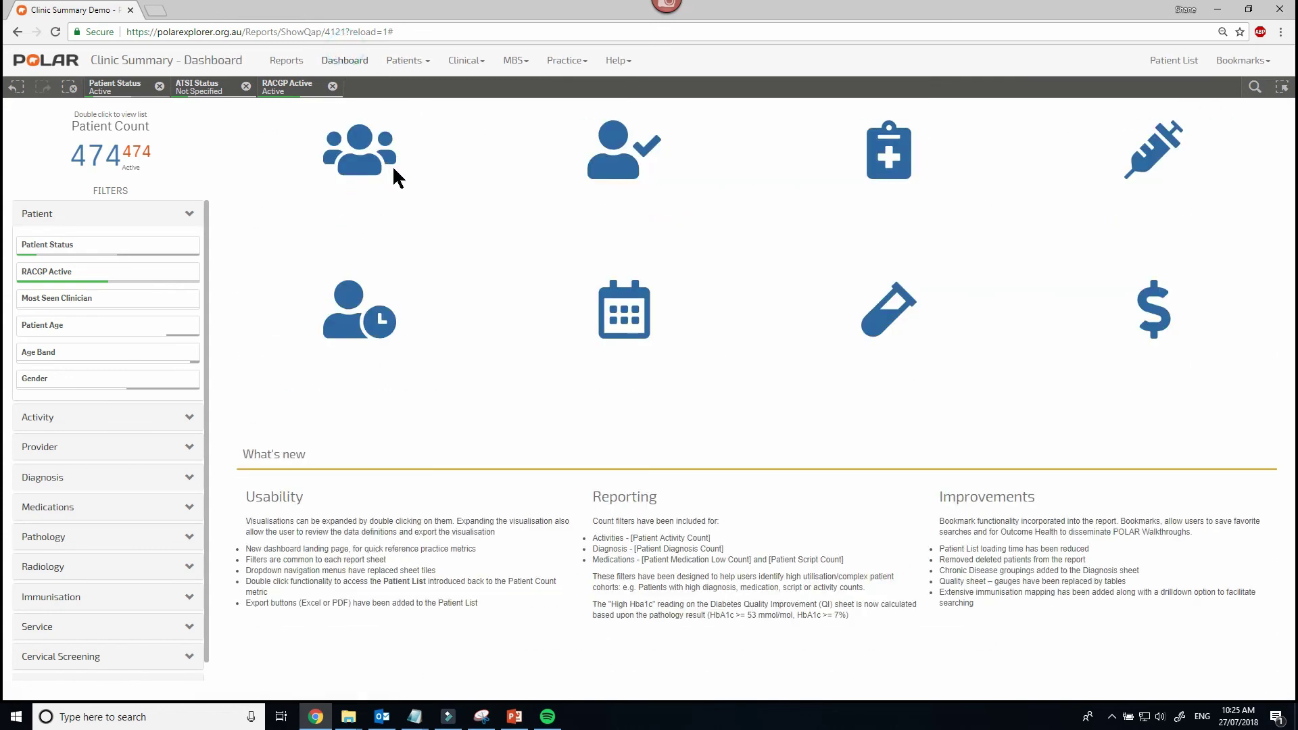
left_click(1173, 60)
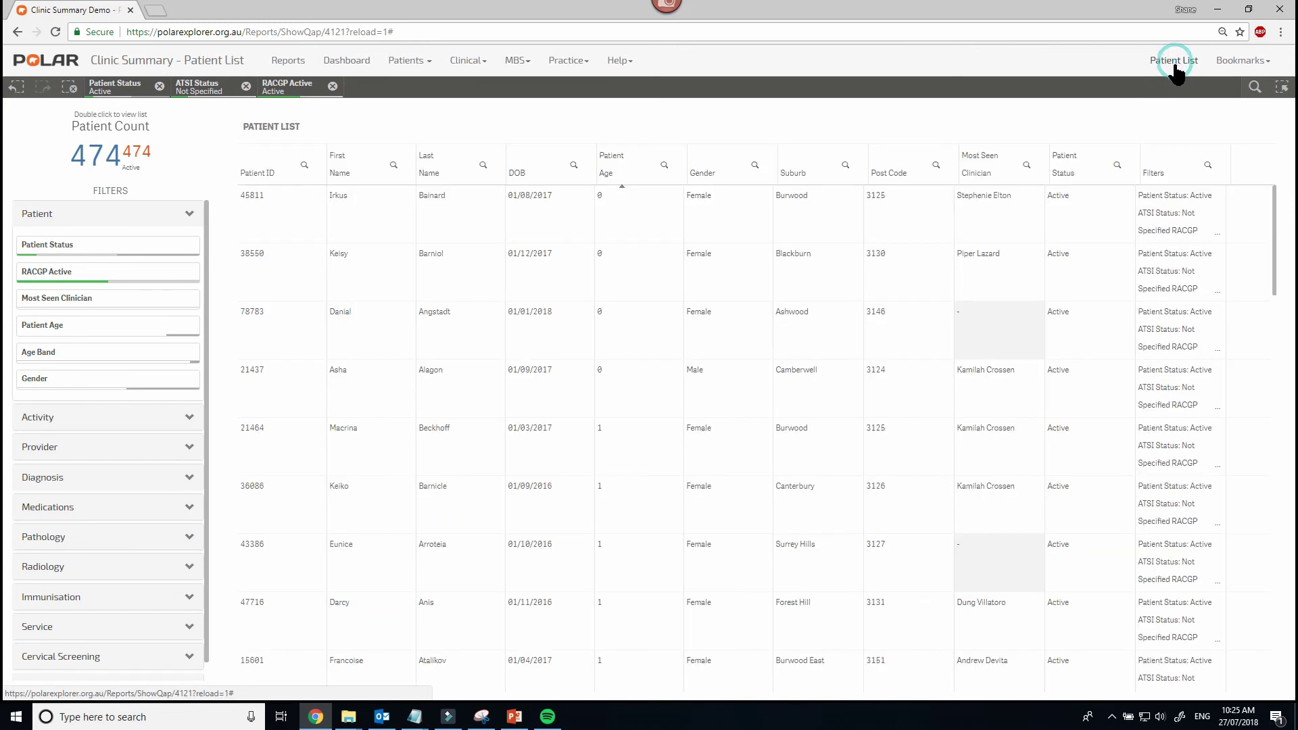